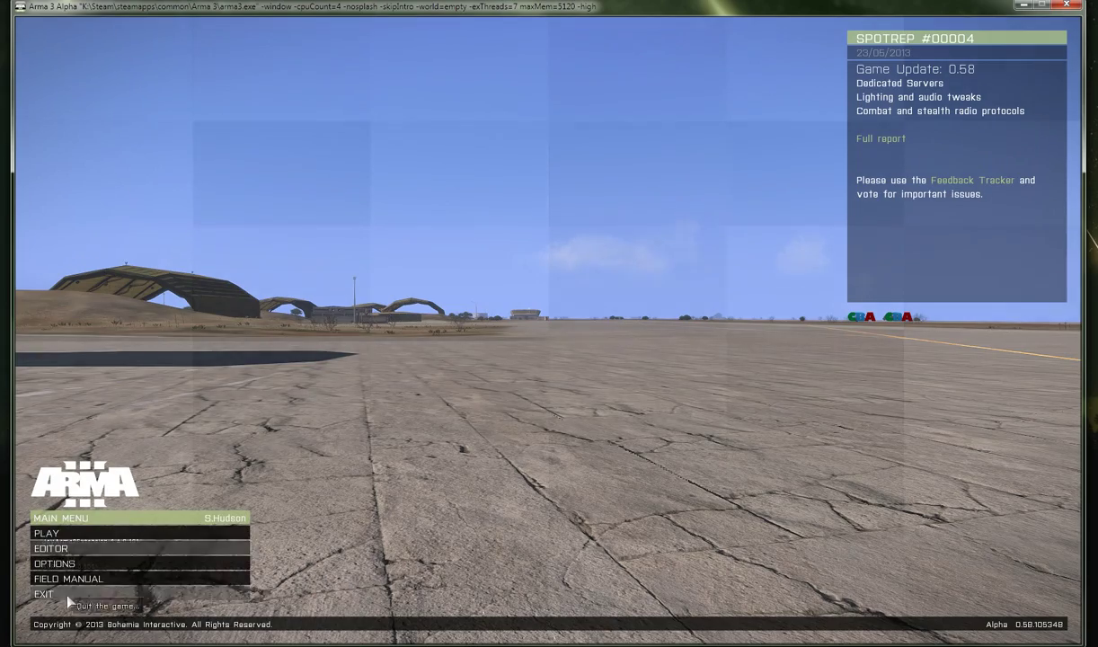
Open the mission editor and place a BLUFOR Rifleman as the player at LZ Baldy on the Stratis map.
left_click(54, 552)
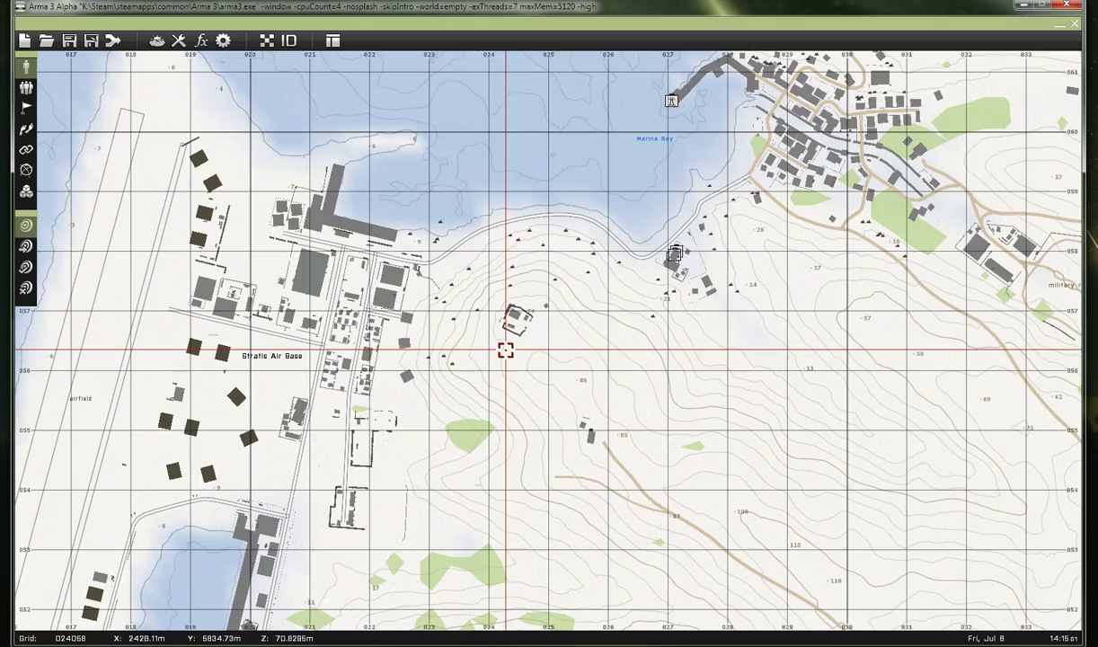
scroll(732, 414, "down", 5)
right_click_drag(583, 441, 284, 277)
right_click_drag(719, 352, 358, 358)
scroll(492, 335, "up", 4)
scroll(497, 316, "up", 5)
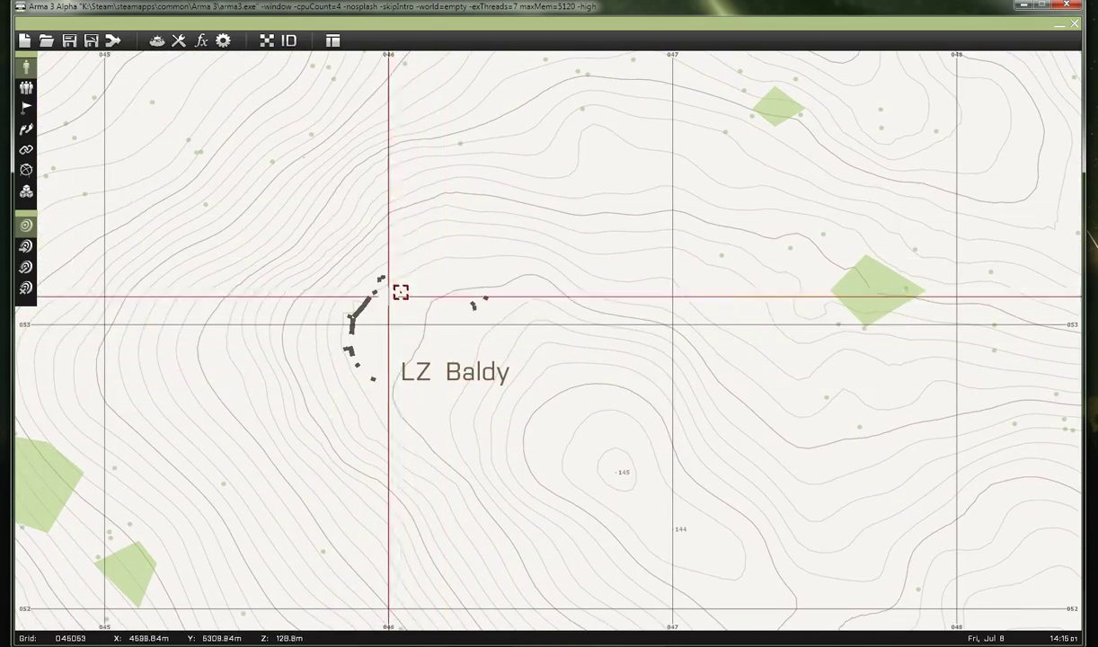
double_click(449, 326)
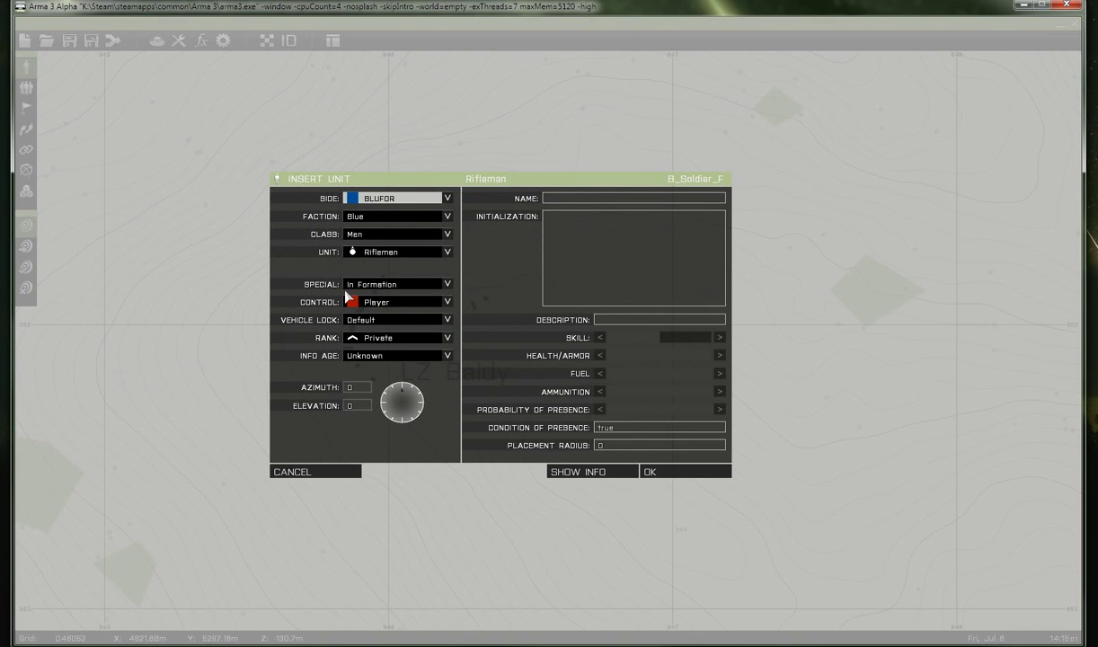
left_click(663, 473)
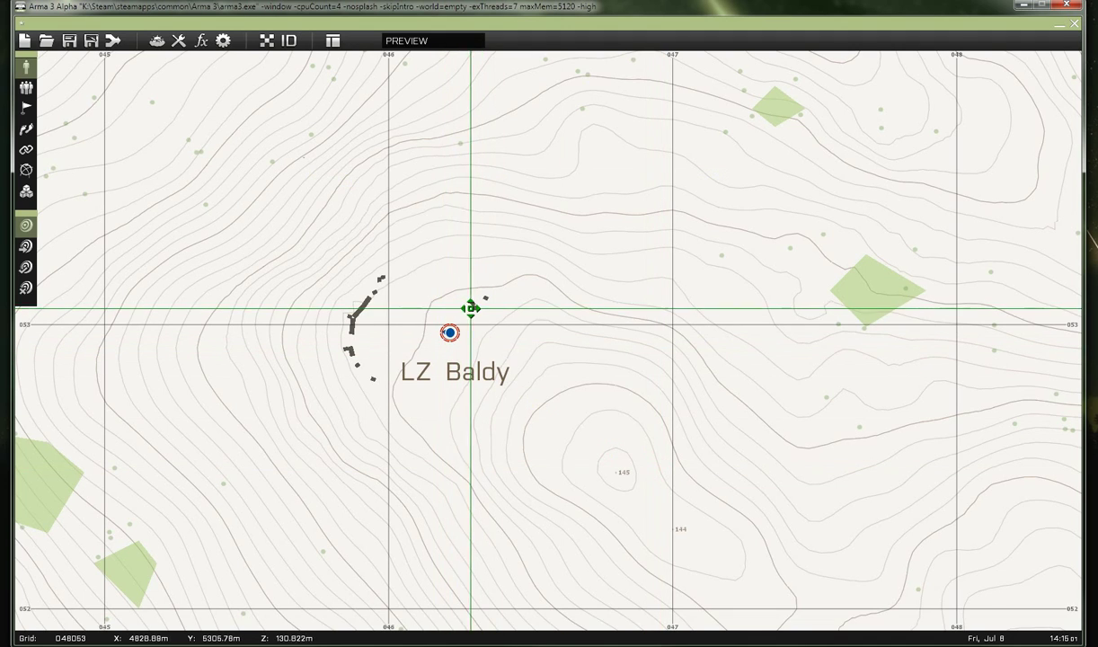
Insert a non-playable BLUFOR MH-9 helicopter of class Air west of the player and rotate it to face southwest.
scroll(468, 309, "up", 2)
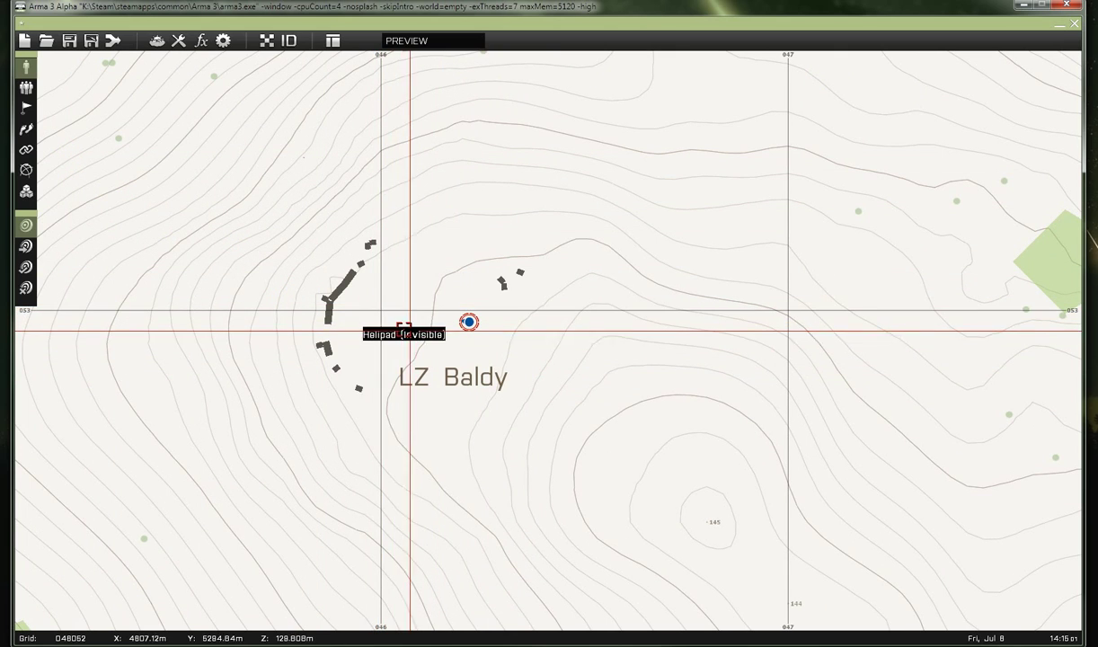
double_click(391, 316)
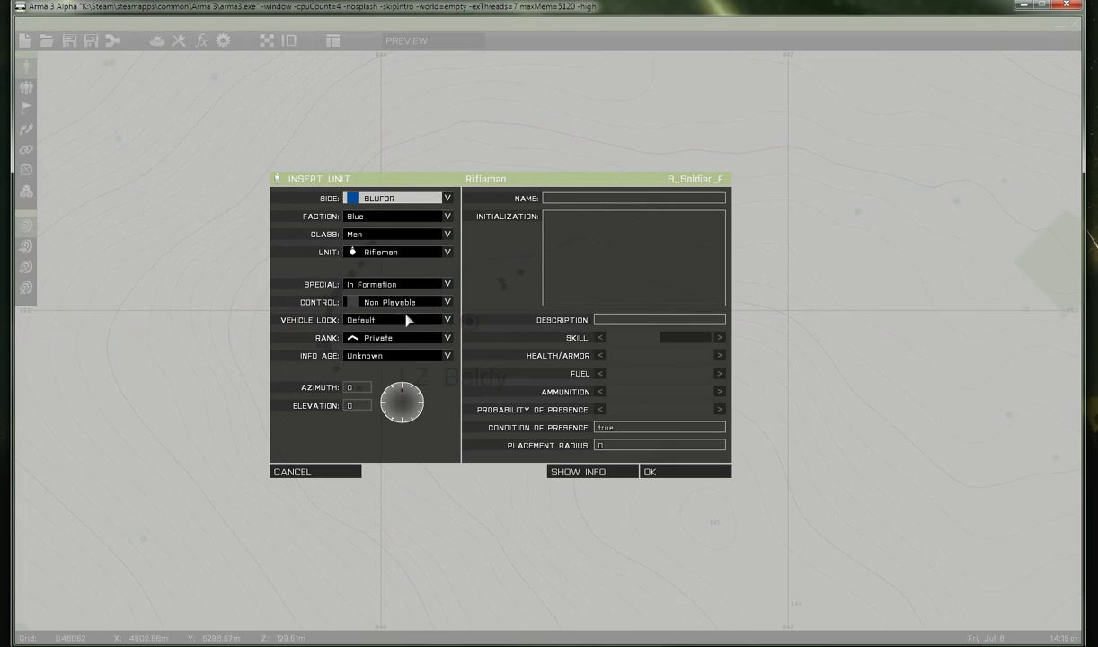
left_click(358, 235)
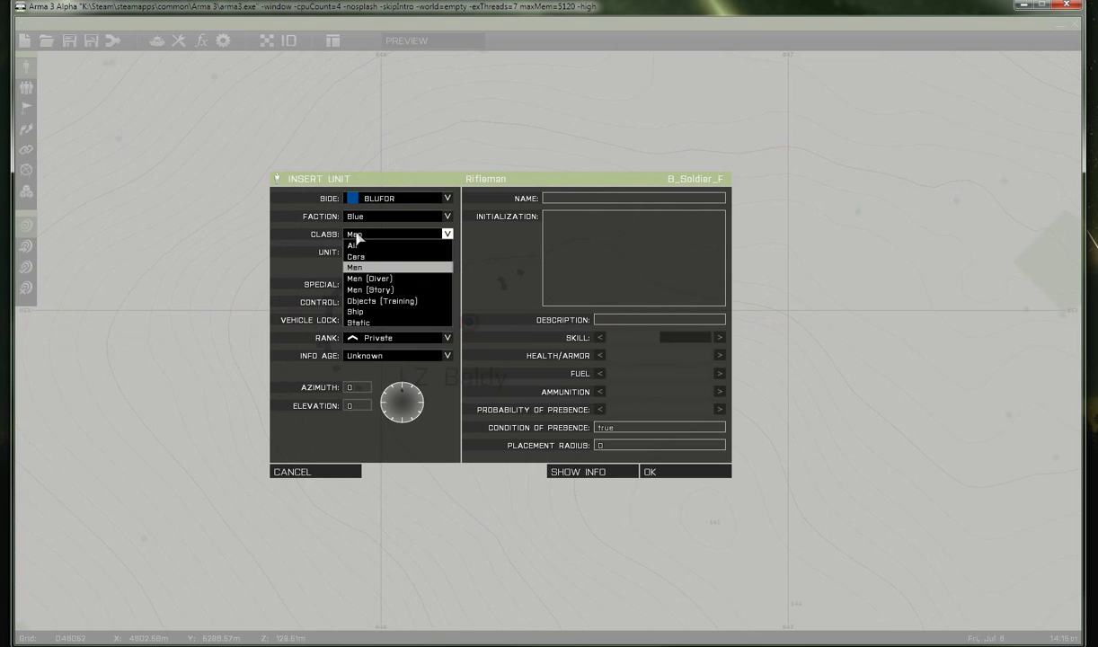
left_click(359, 239)
left_click(352, 237)
left_click(354, 246)
left_click(360, 252)
left_click(373, 275)
left_click(670, 473)
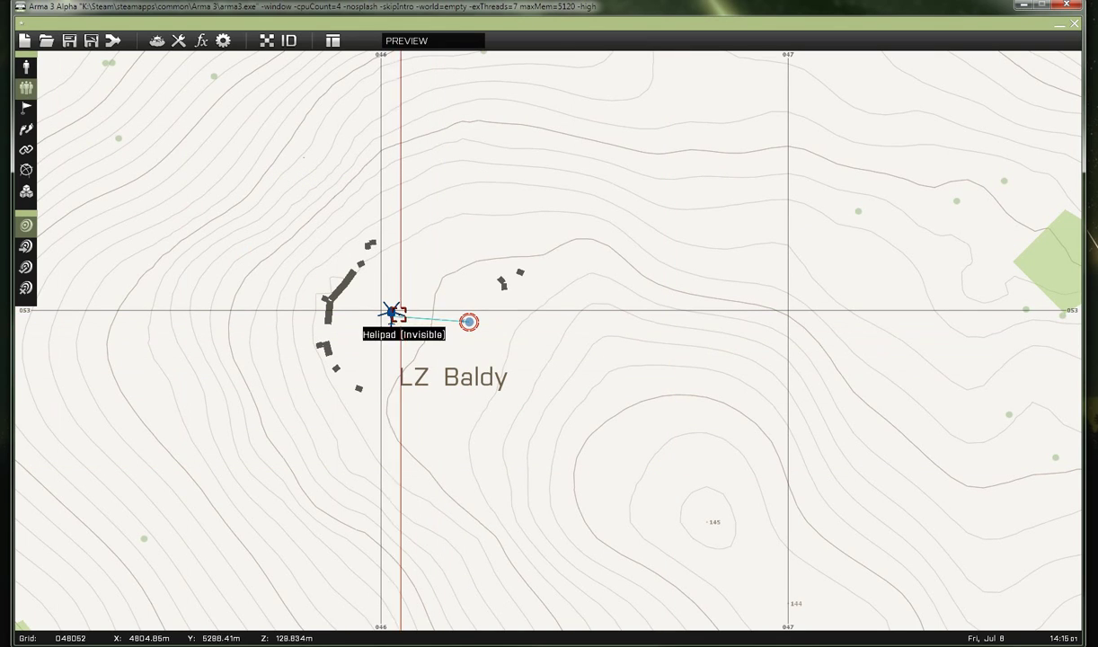
left_click_drag(390, 312, 360, 362)
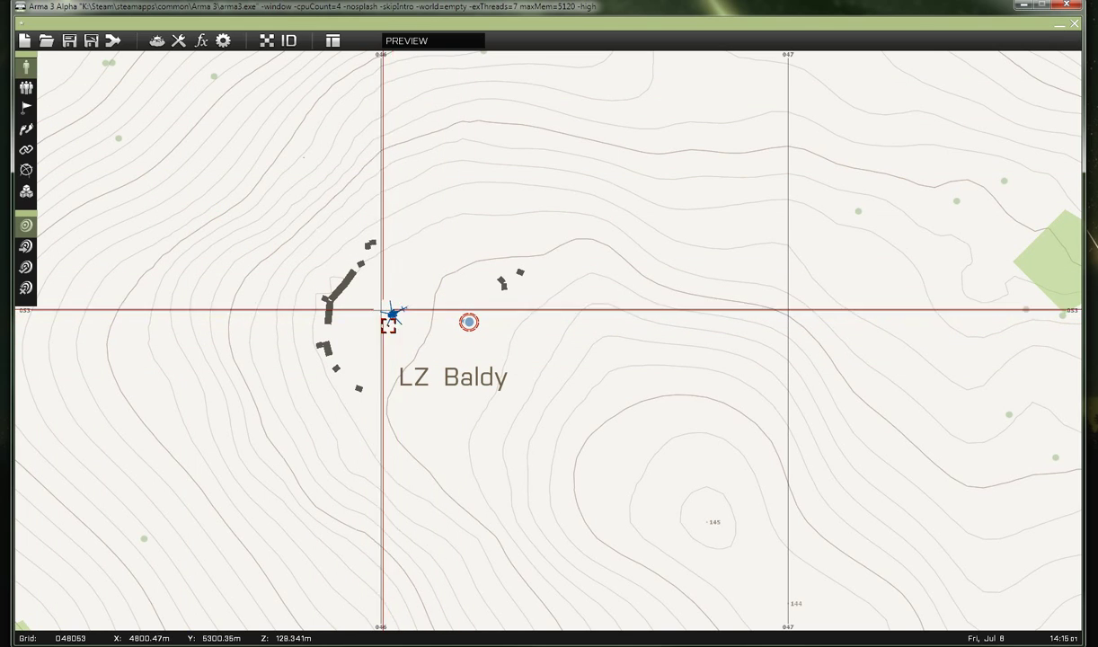
Preview the mission, walk up to the MH-9 to check its crew and empty rear seats, and return to the editor.
scroll(385, 313, "up", 3)
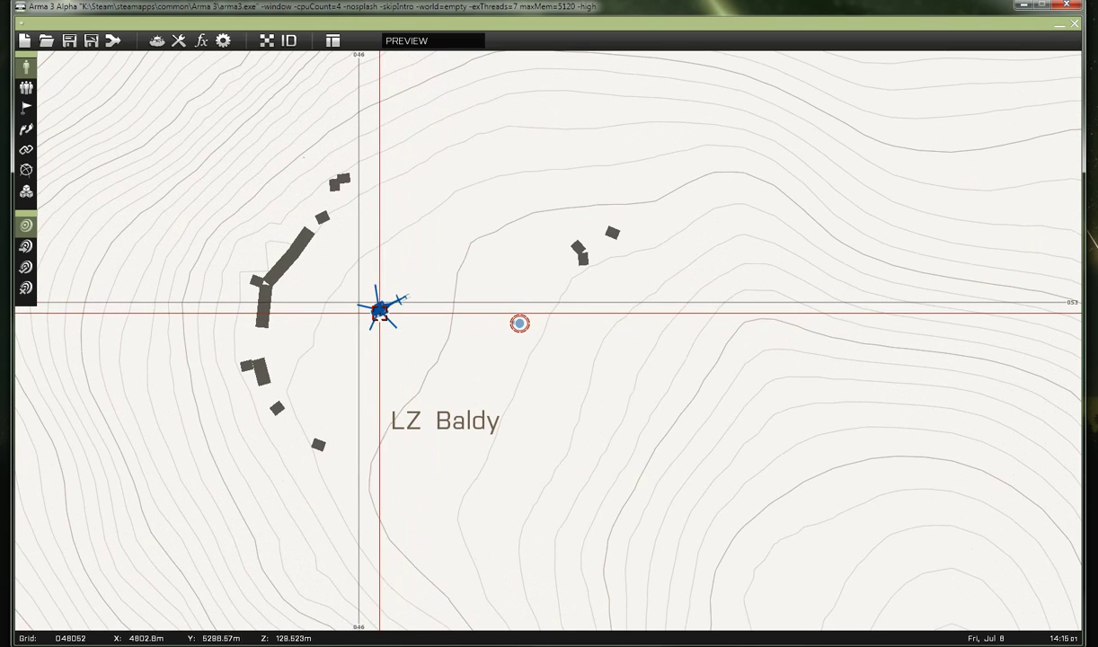
left_click(428, 42)
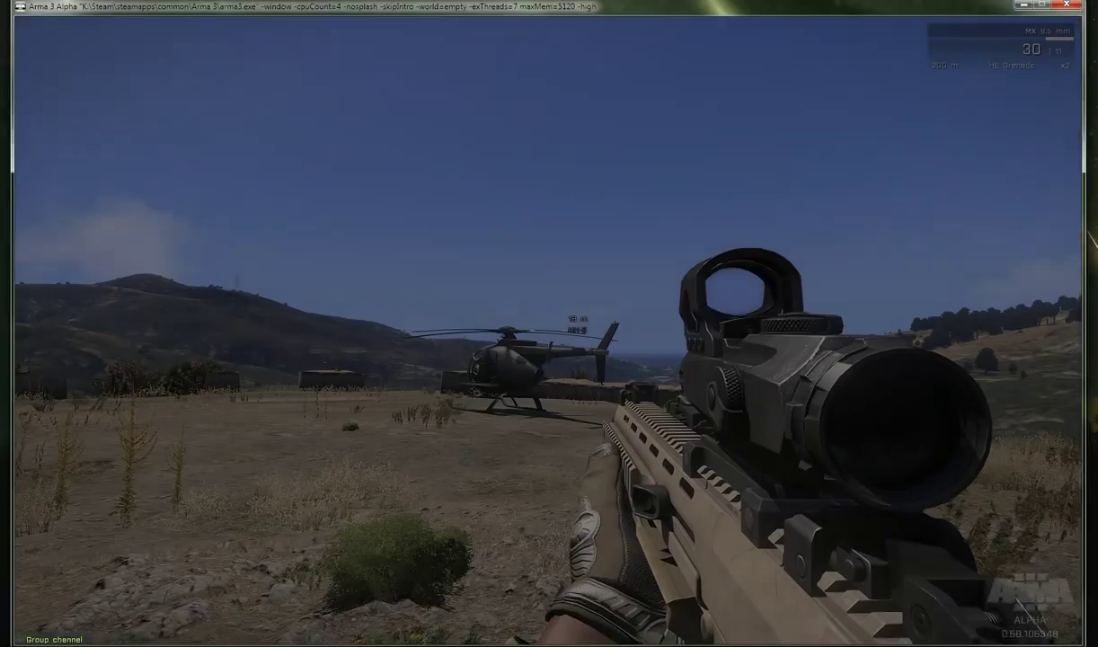
key("w")
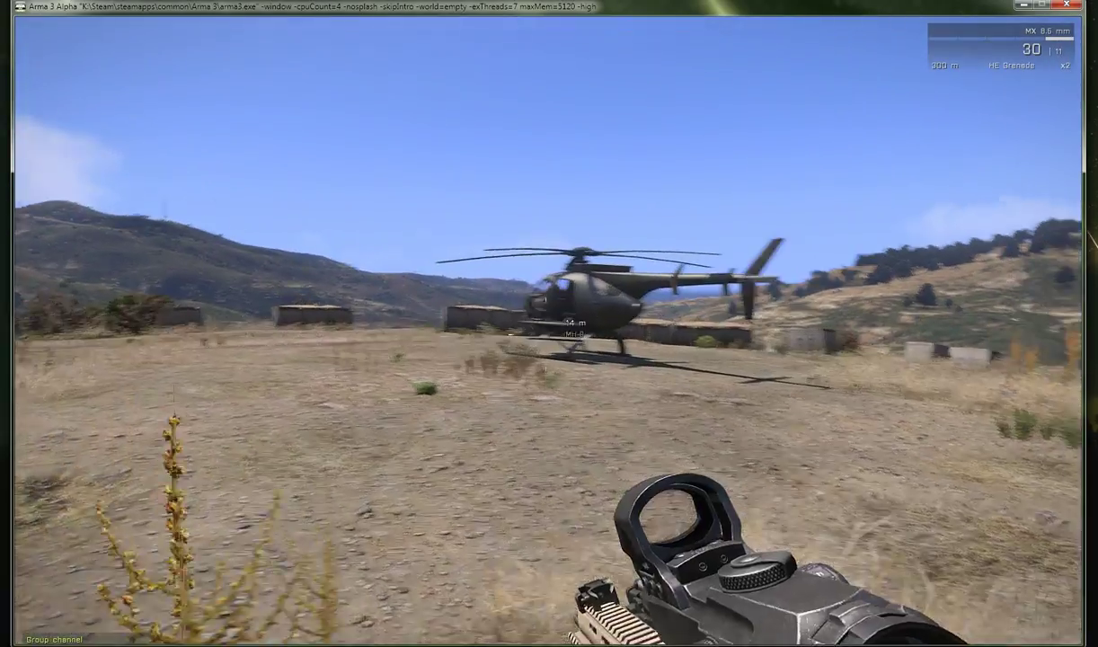
key("w")
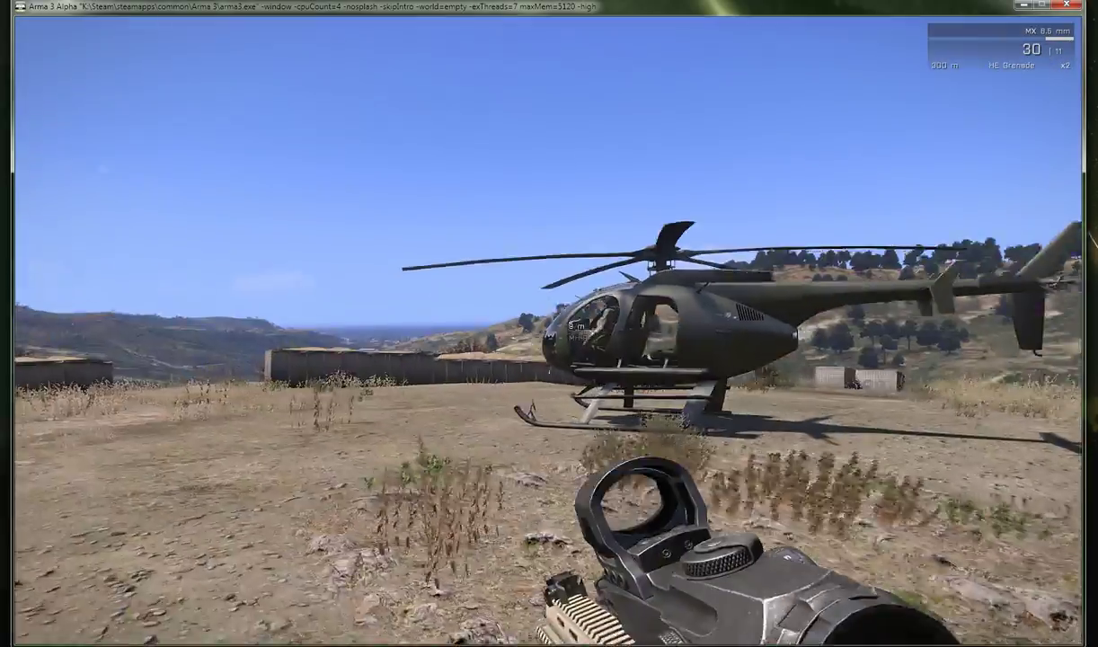
key("w")
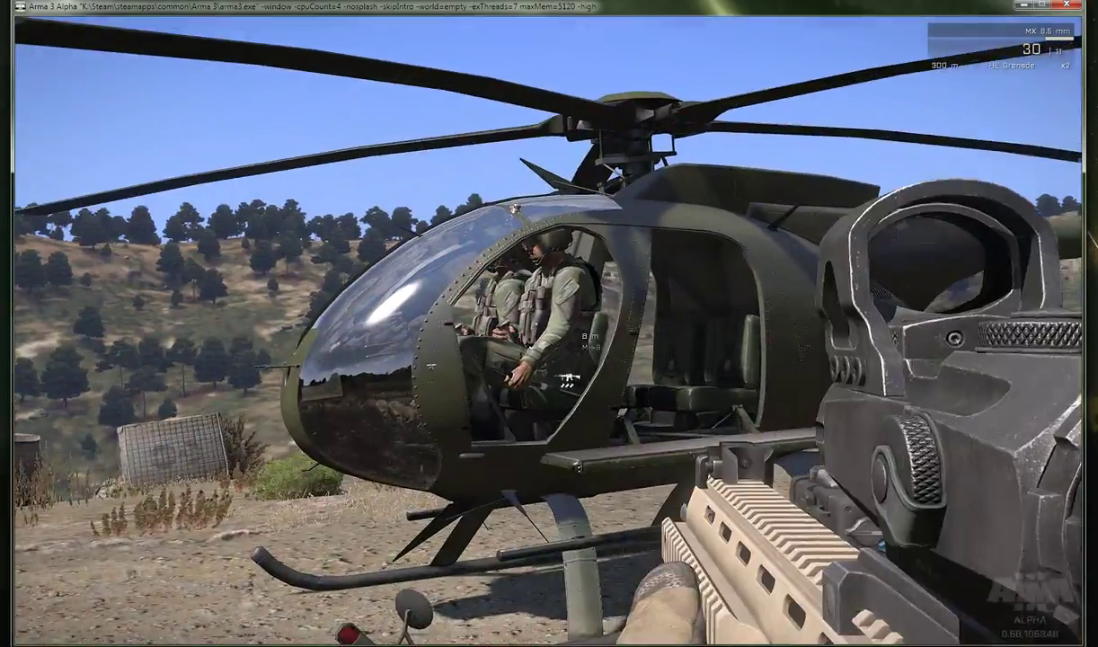
key("s")
key("w")
key("KP_Add")
key("KP_Subtract")
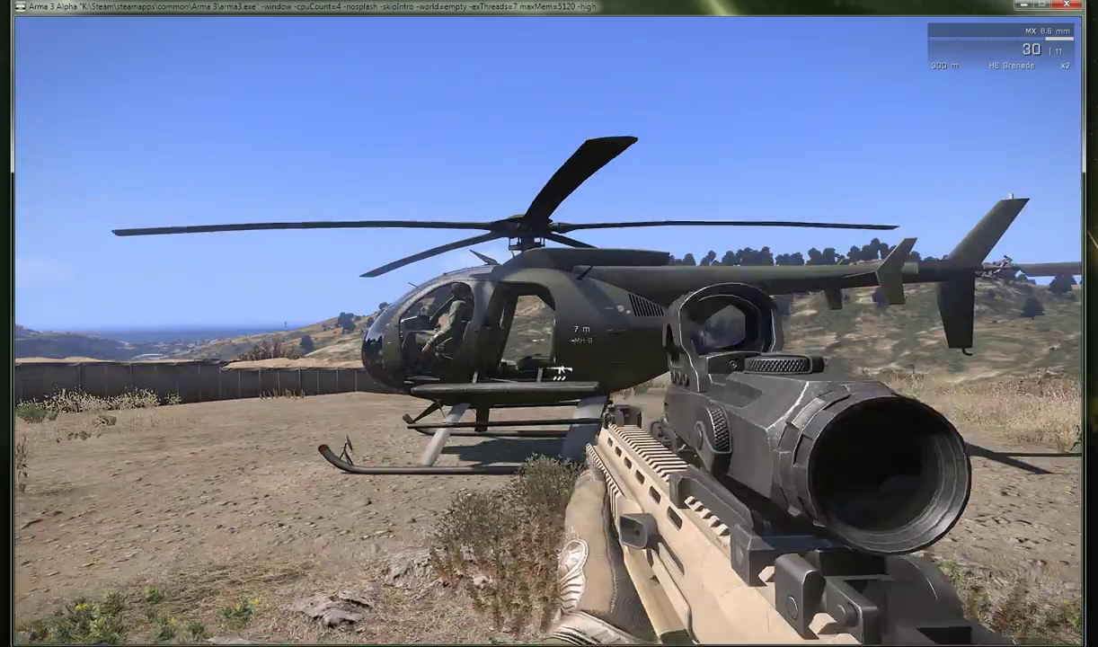
key("Escape")
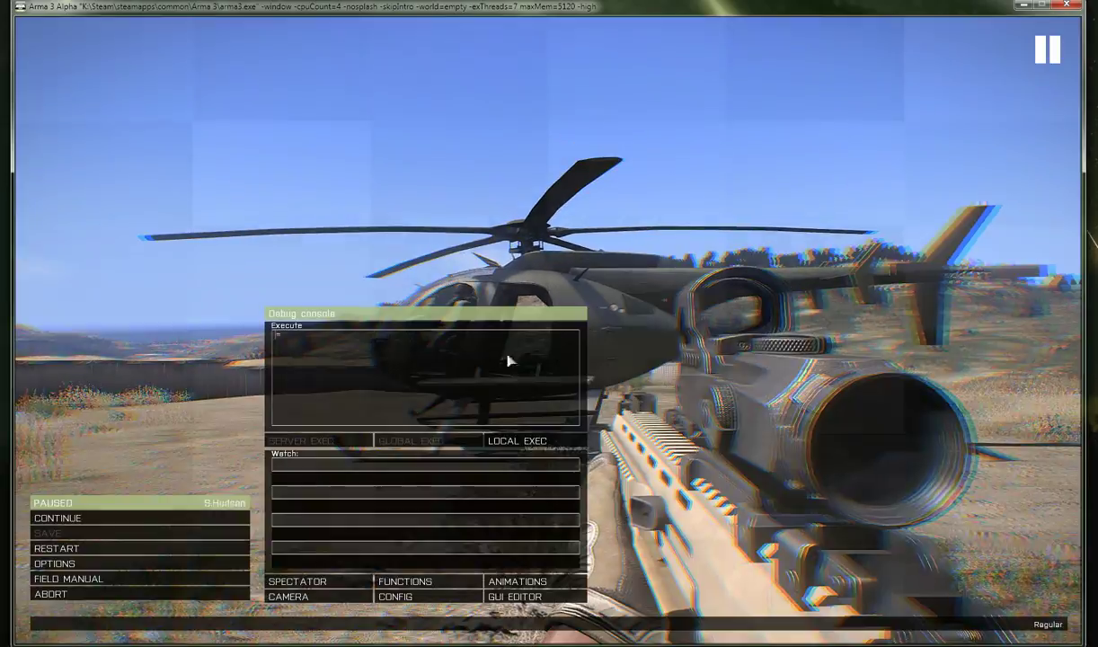
left_click(88, 594)
left_click(454, 322)
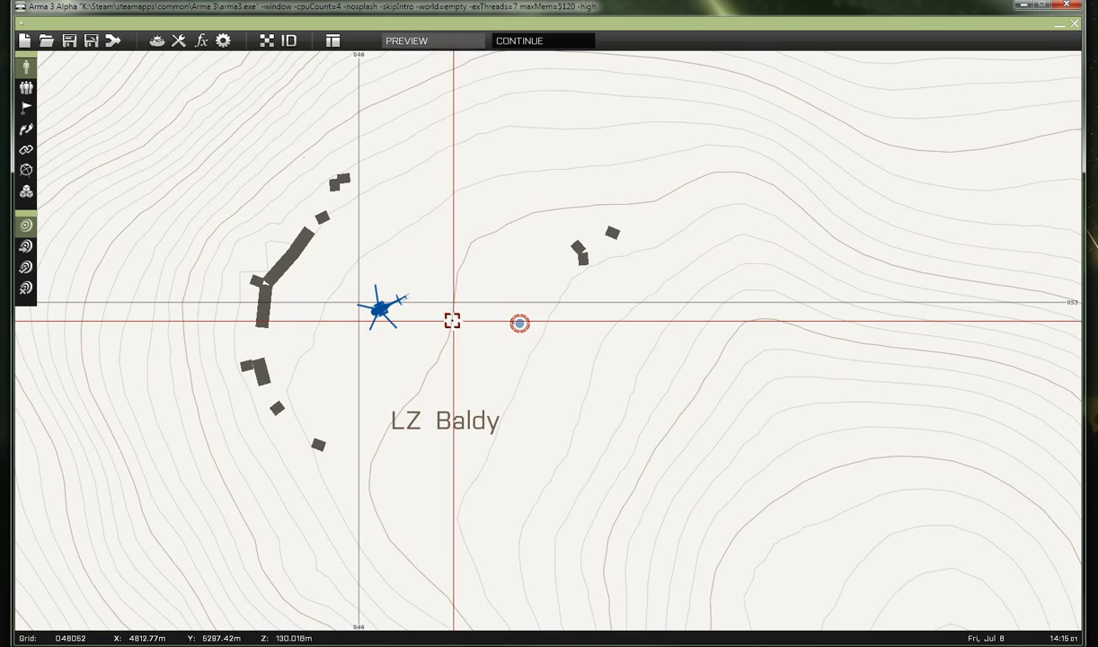
Insert a BLUFOR infantry Fire Team north of the player and move its team leader just south of the other members.
scroll(434, 368, "up", 3)
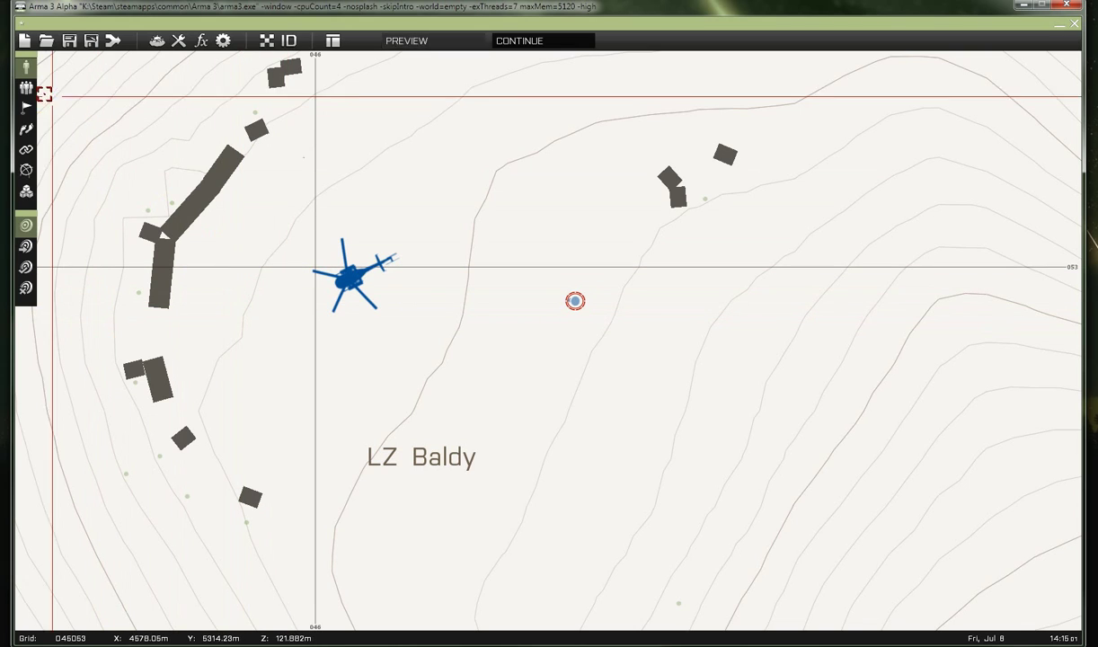
left_click(29, 90)
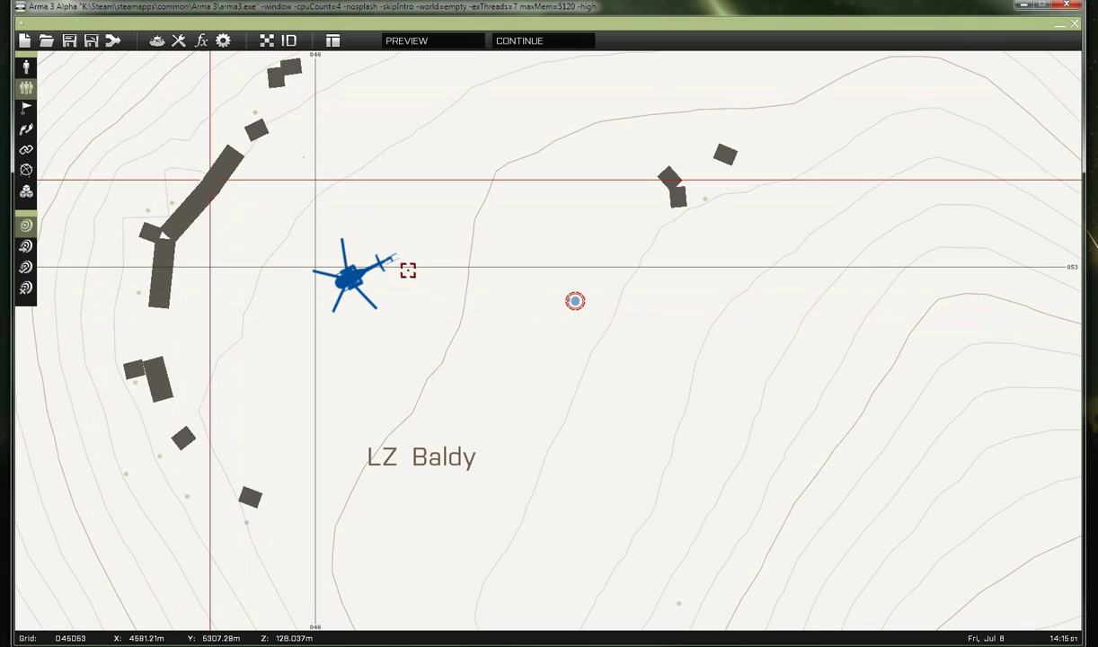
double_click(487, 207)
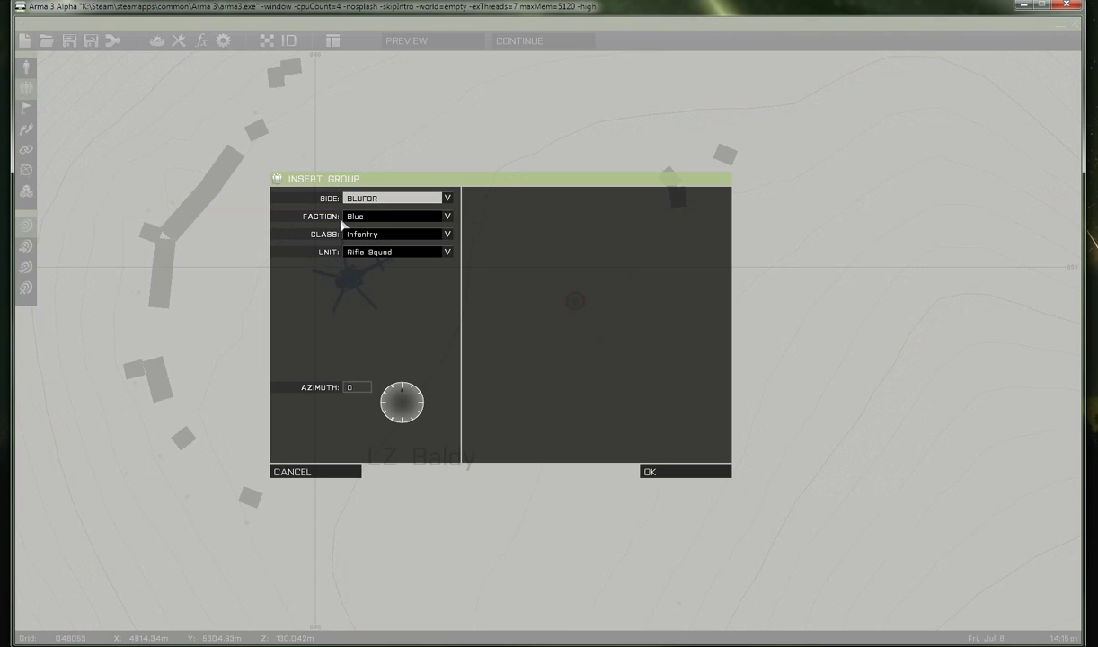
left_click(369, 252)
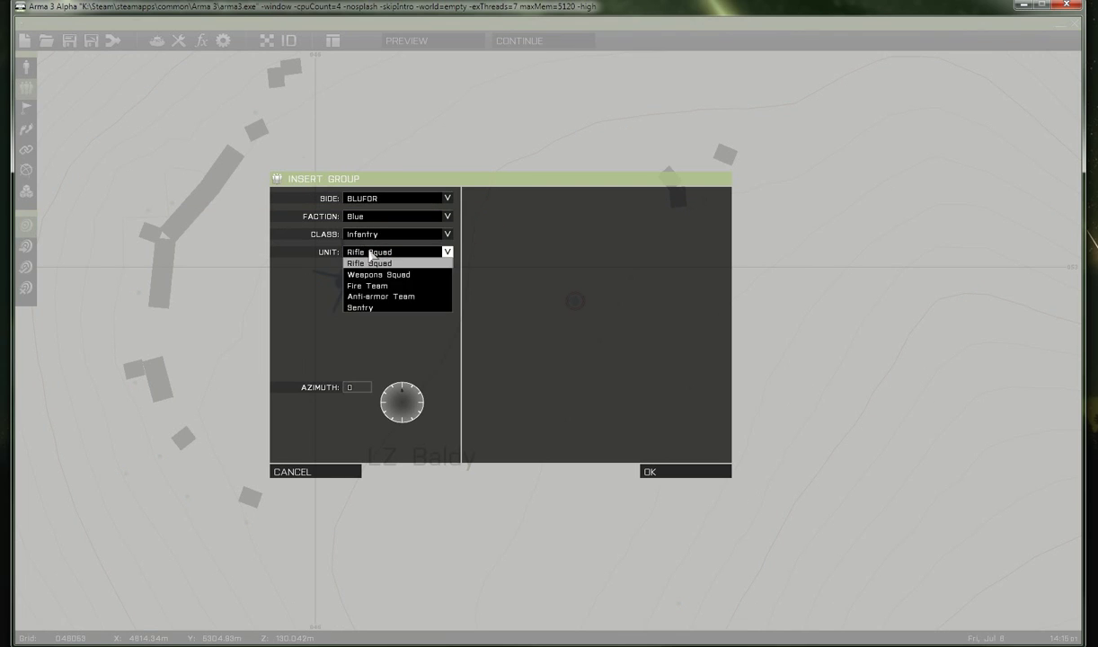
left_click(358, 282)
left_click(666, 471)
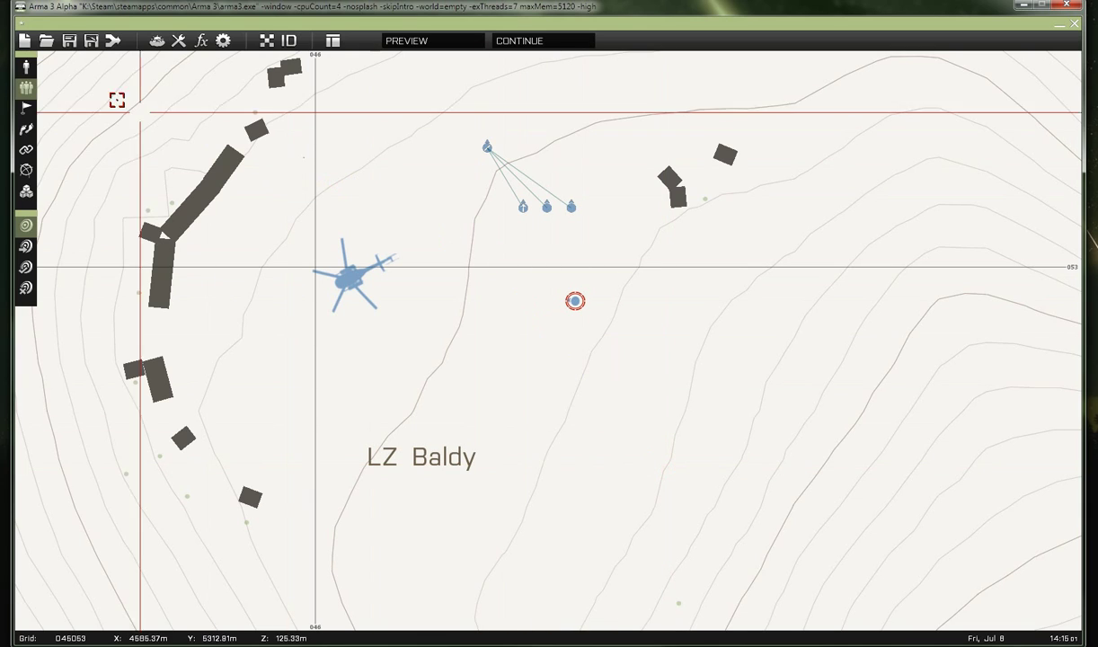
mouse_move(486, 151)
left_mouse_down()
mouse_move(561, 225)
mouse_move(546, 238)
left_mouse_up()
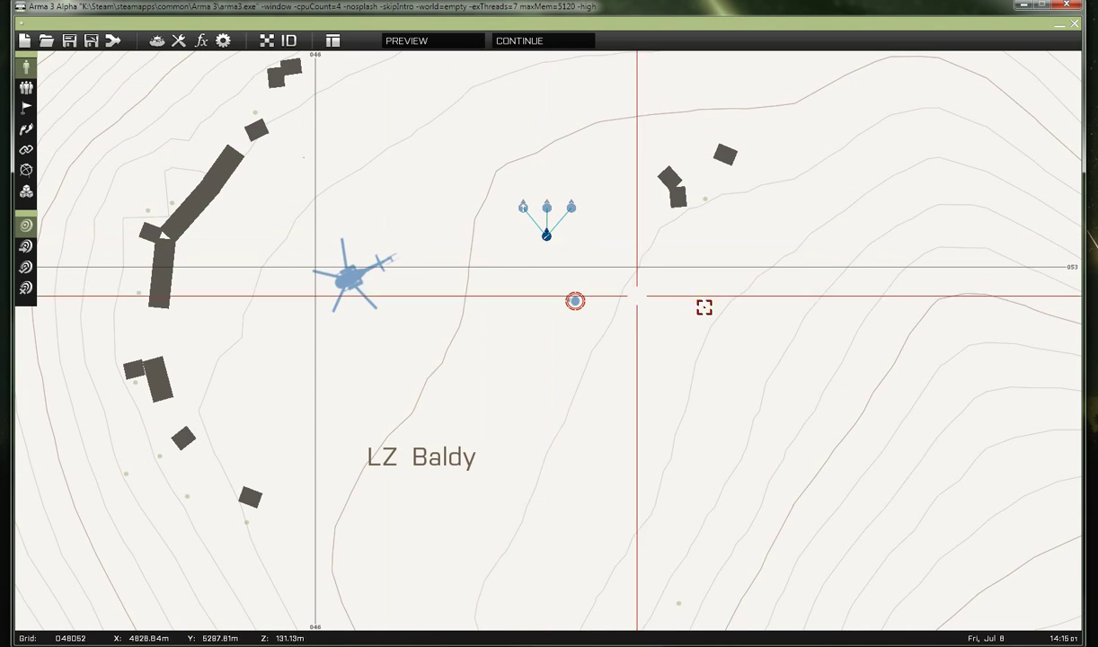
Preview the mission to check the fire team standing near the helicopter, and return to the editor.
left_click(401, 41)
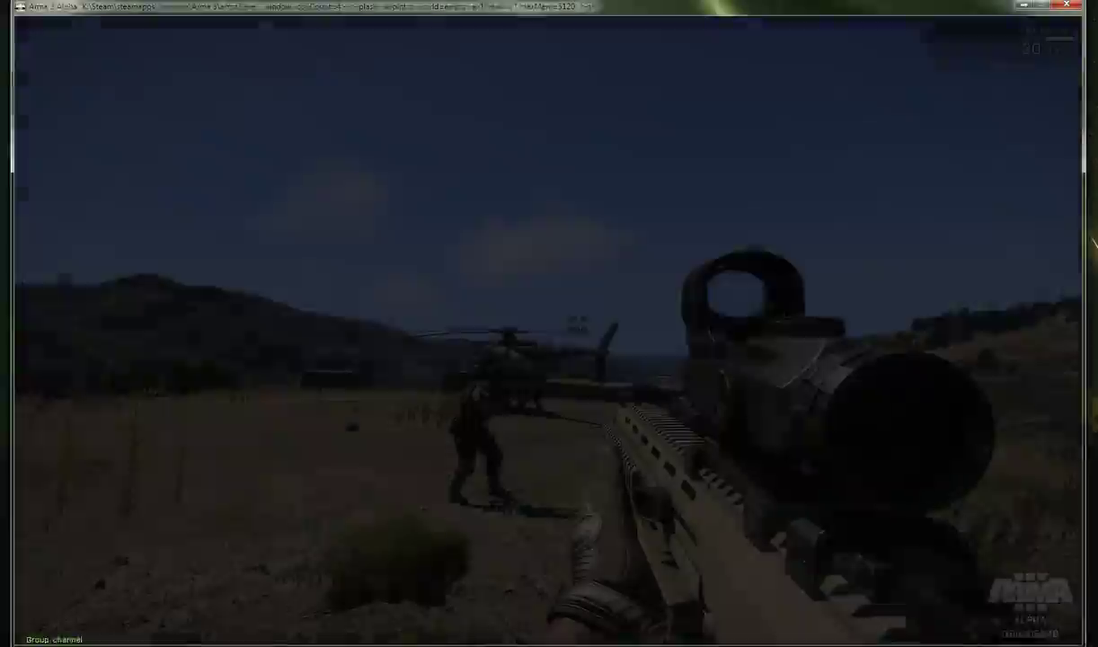
key("s")
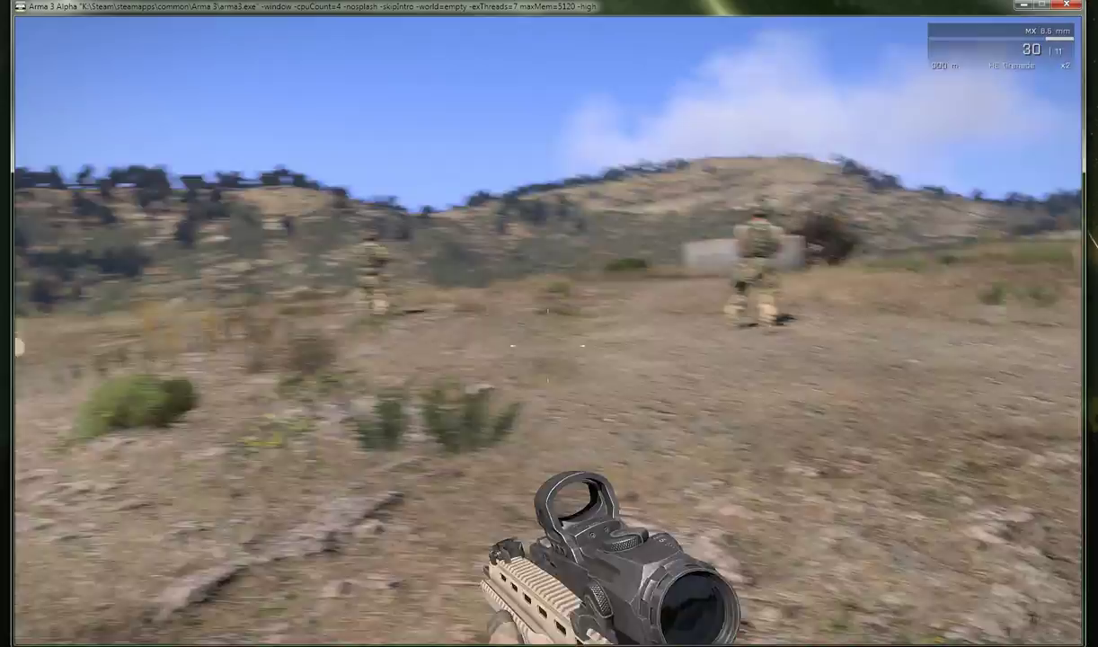
key("s")
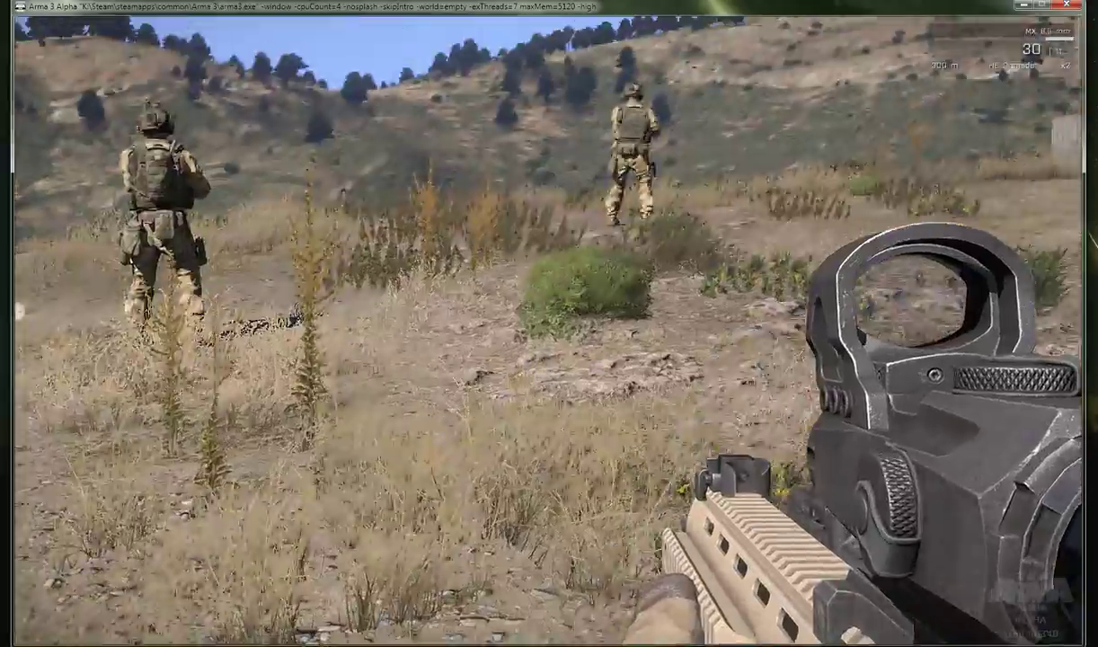
key("Escape")
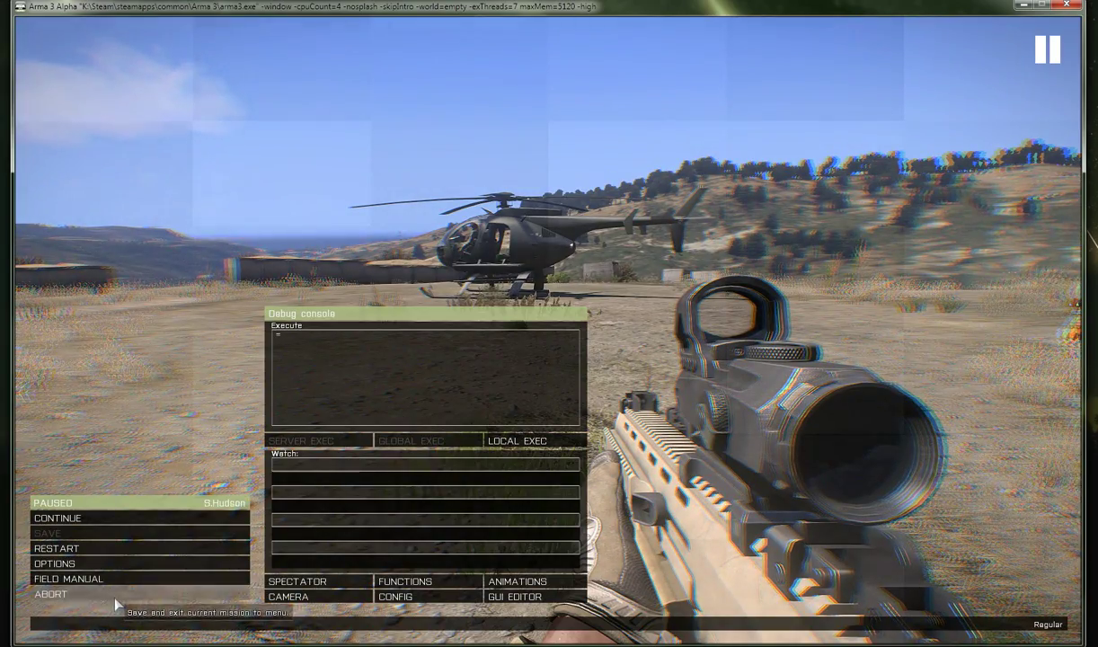
left_click(117, 594)
left_click(462, 315)
Name the MH-9 helicopter helo1.
scroll(534, 312, "up", 2)
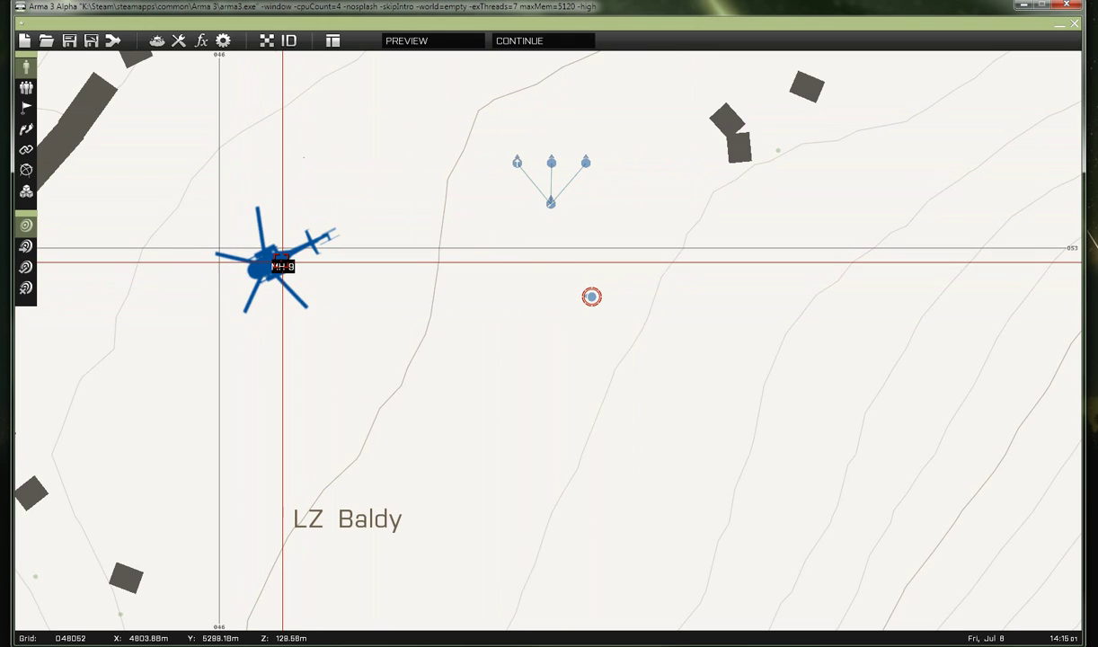
double_click(279, 261)
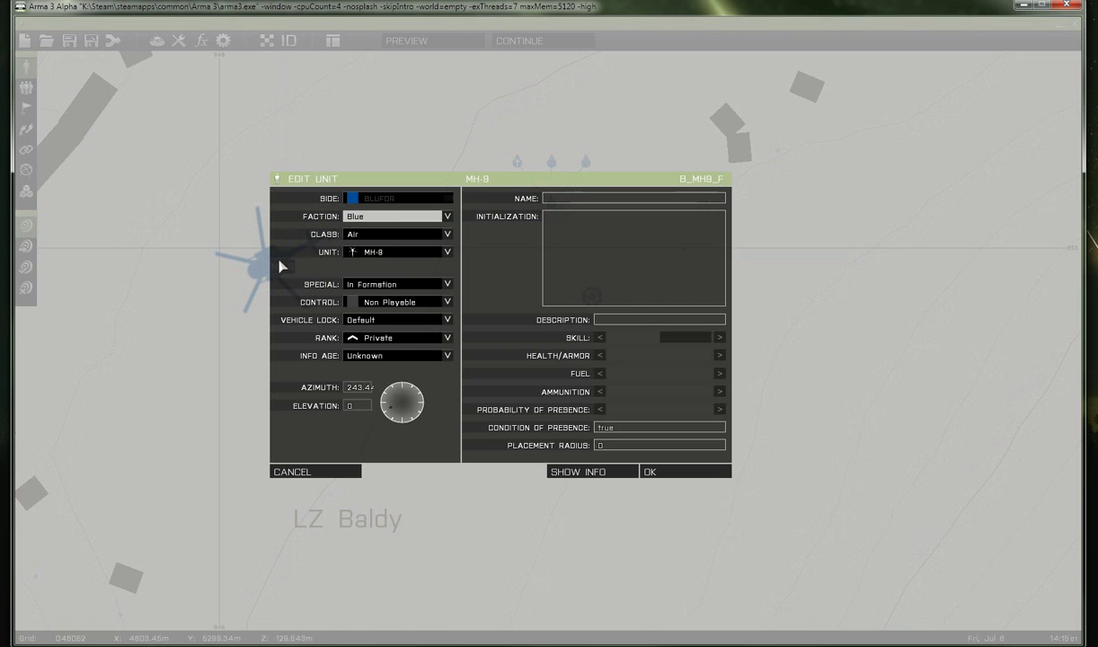
left_click(553, 202)
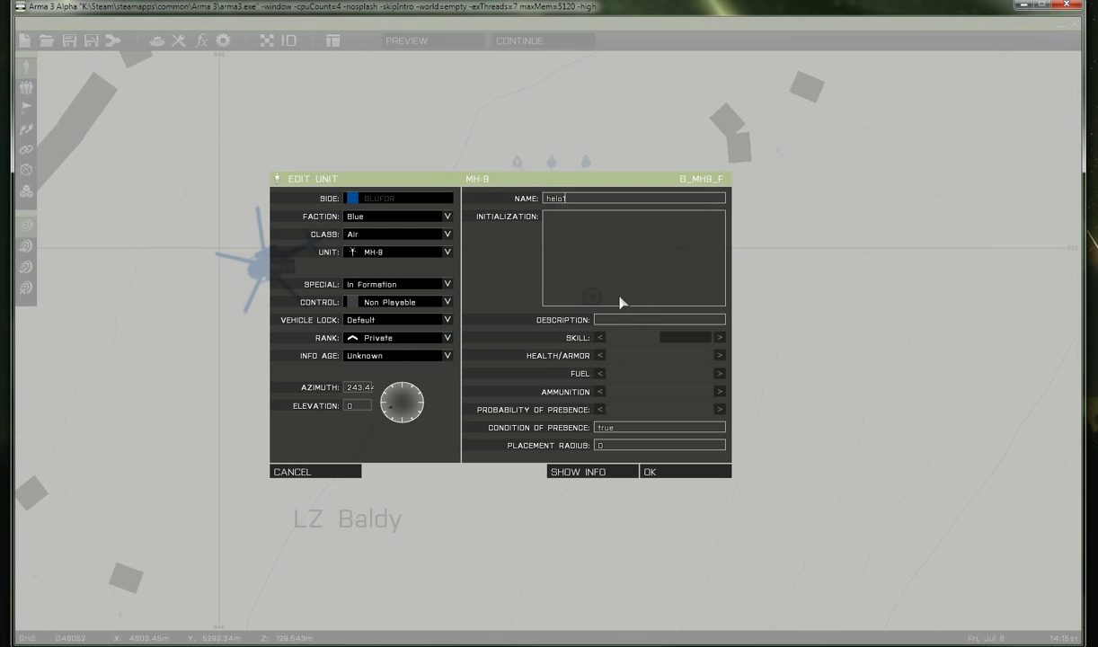
key("Return")
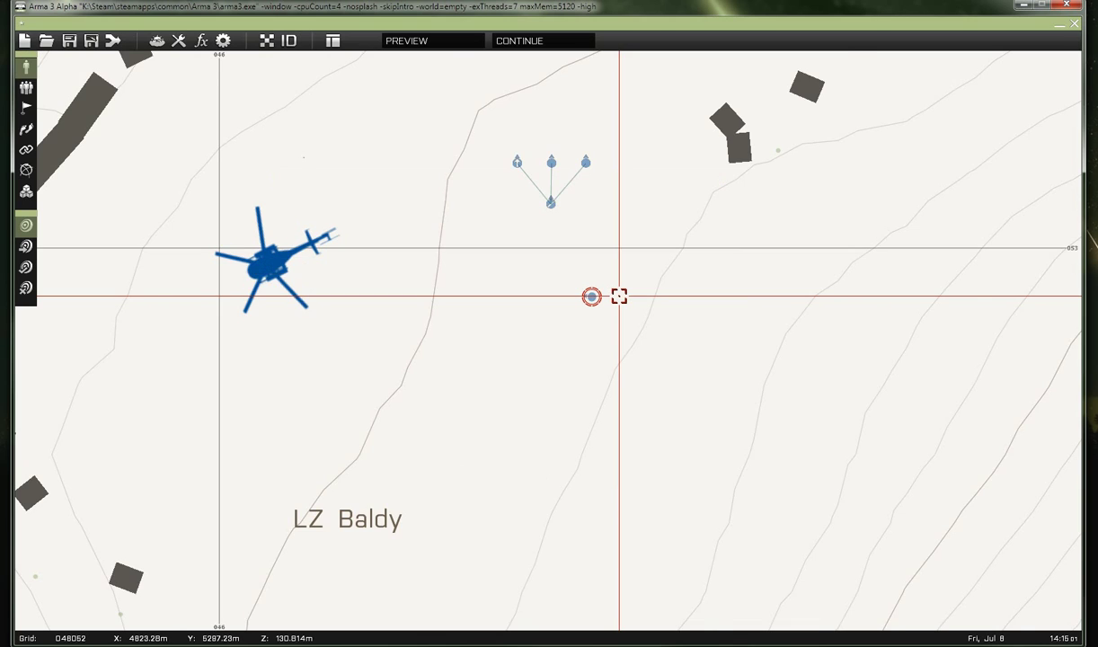
Give the fire team's Team Leader an initialization command that moves this unit into the cargo of helo1.
scroll(331, 220, "down", 2)
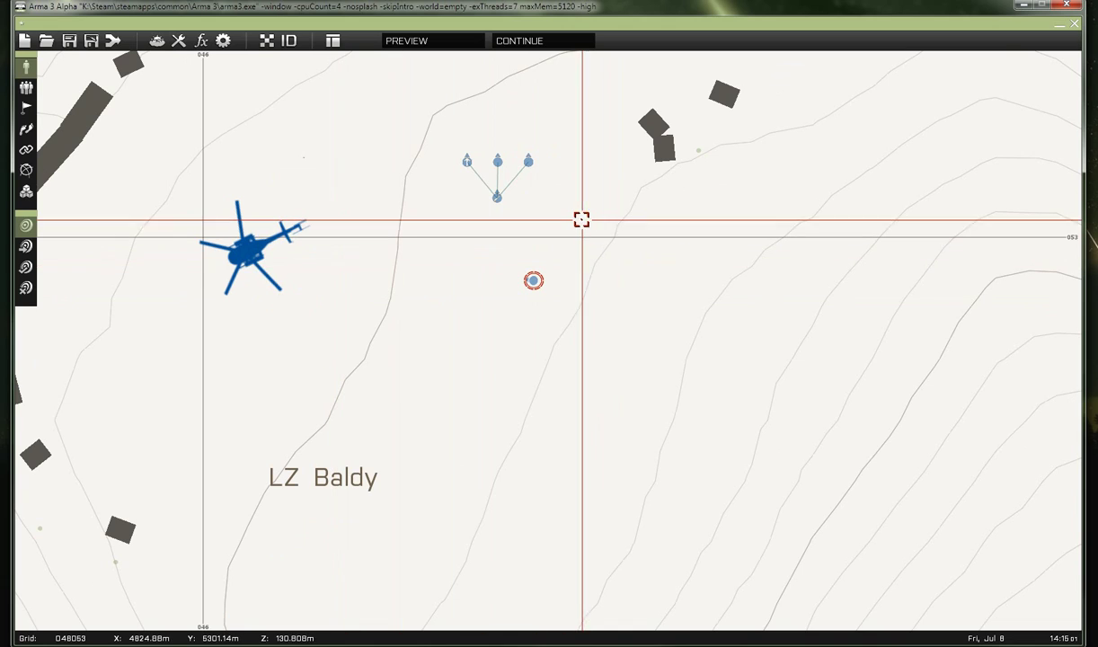
double_click(496, 197)
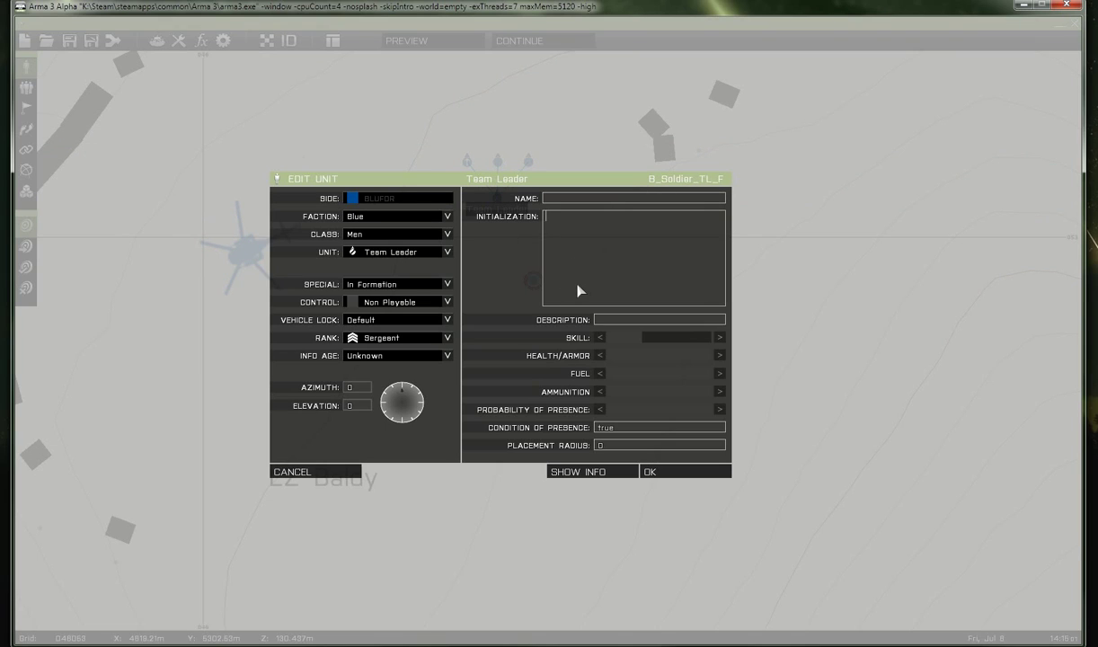
type("this move")
key("BackSpace")
type("Cargo helo1")
left_click(661, 472)
Give the fire team's Autorifleman, Grenadier and Rifleman the initialization command this moveInCargo helo1.
double_click(466, 160)
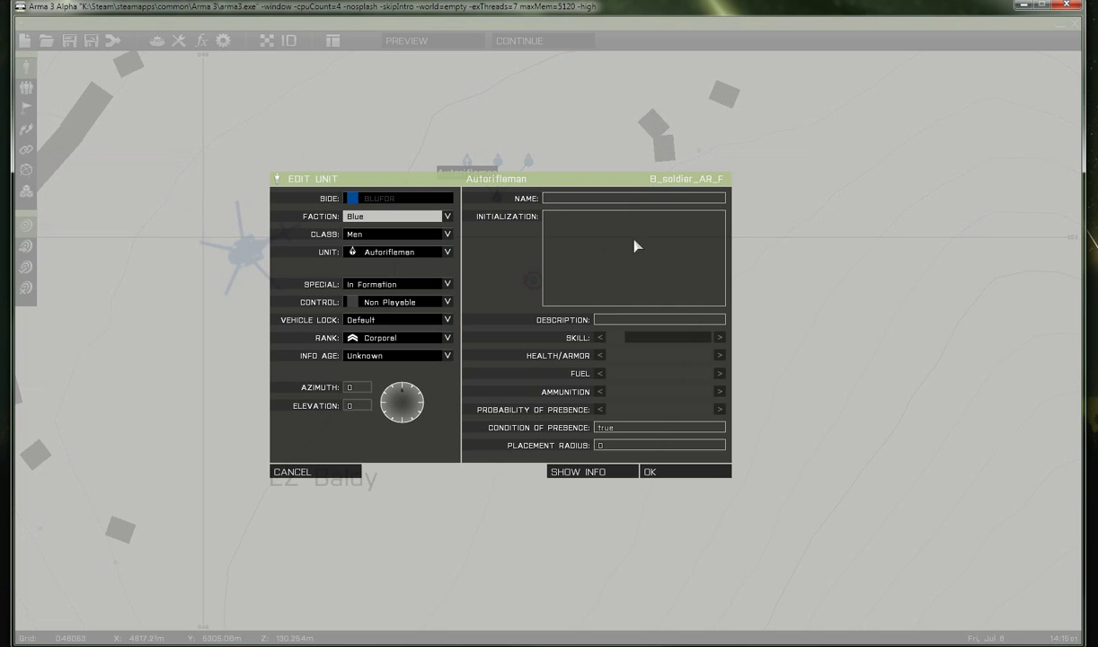
left_click(669, 476)
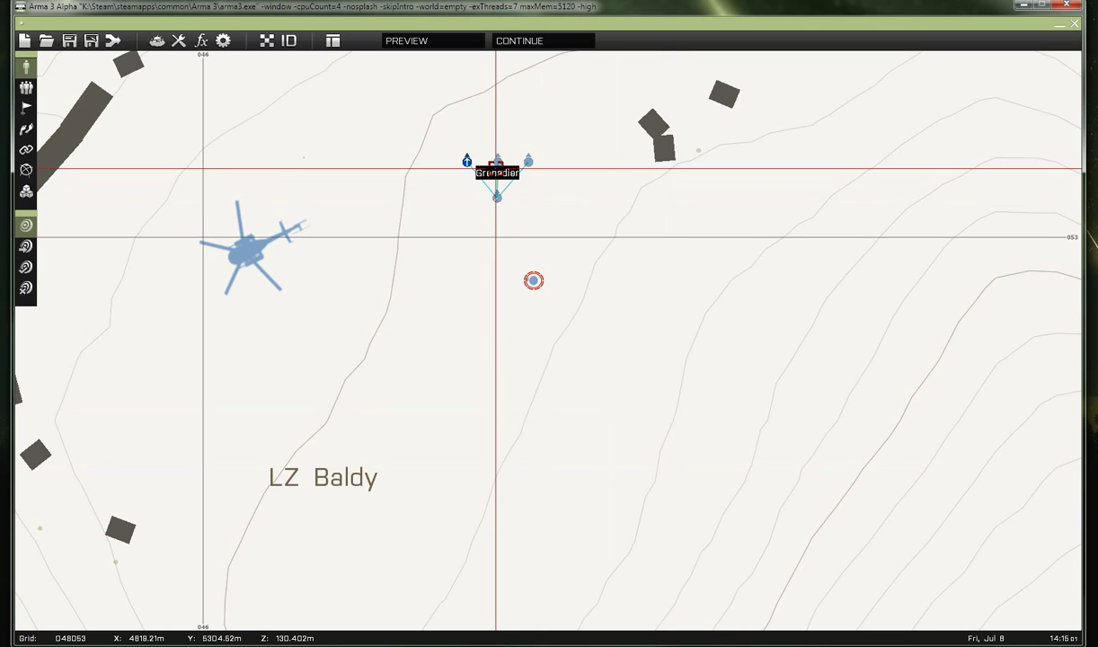
double_click(497, 160)
left_click(620, 225)
type("this moveInCargo helo1")
left_click(667, 476)
double_click(528, 160)
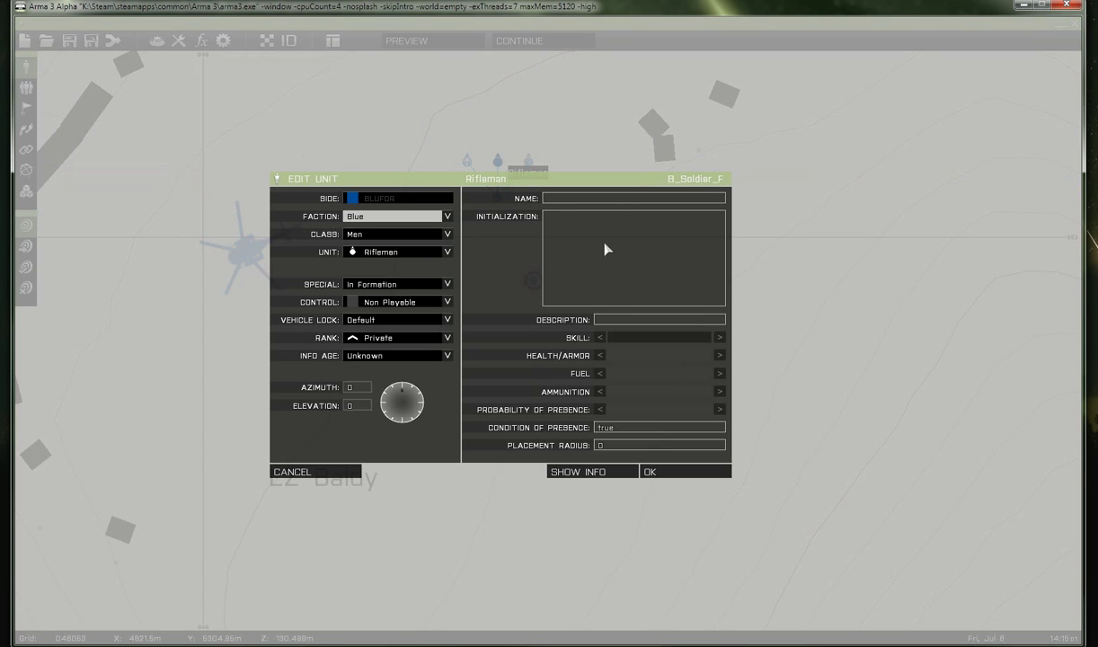
key("Escape")
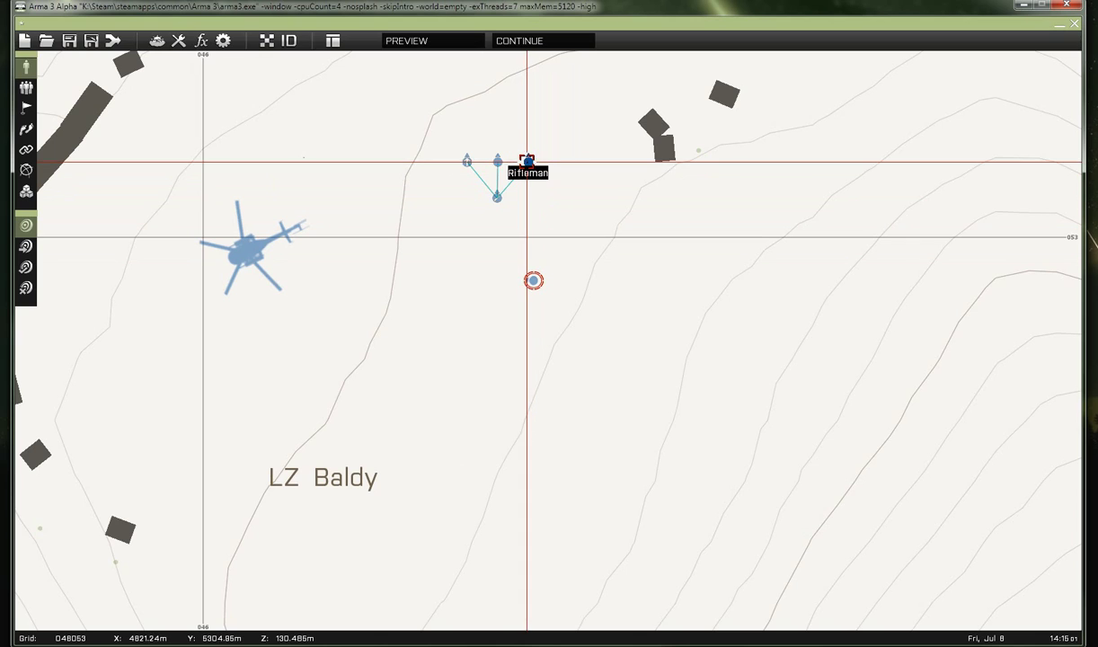
double_click(527, 160)
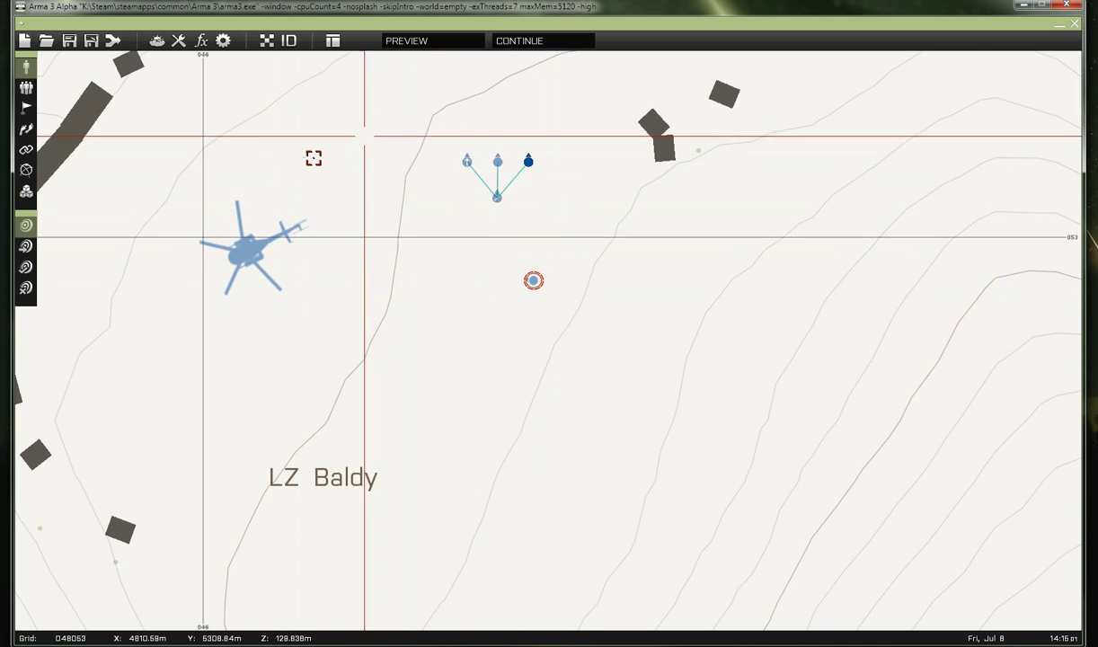
Preview the mission to check from around the MH-9 that the fire team is seated in it, and return to the editor.
left_click(404, 41)
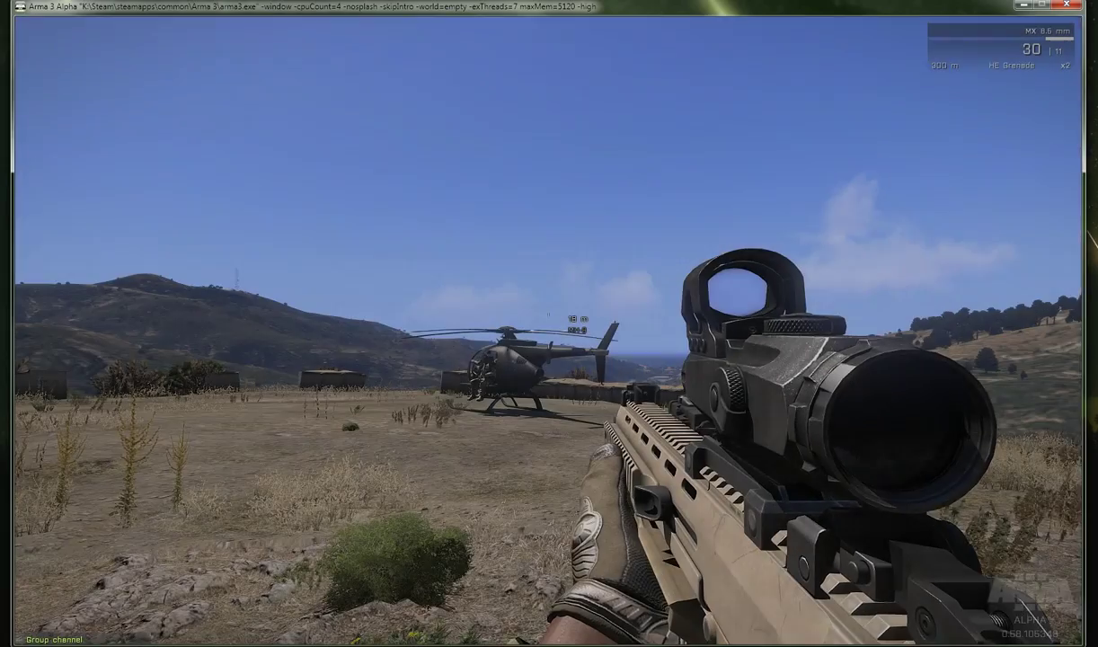
key("a")
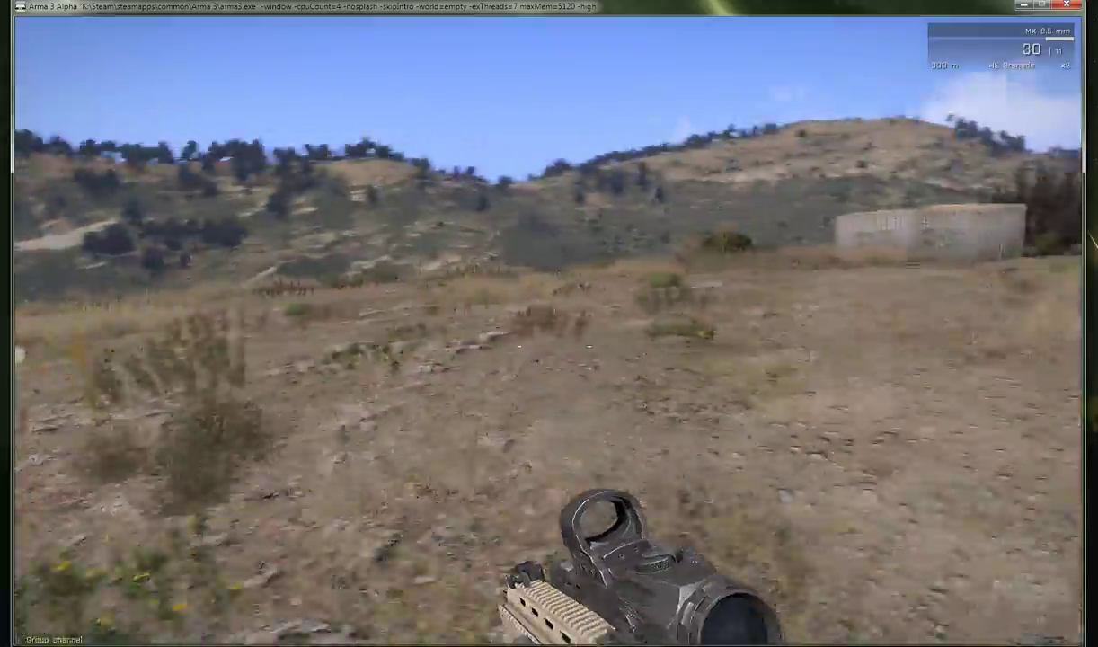
key("w")
key("w")
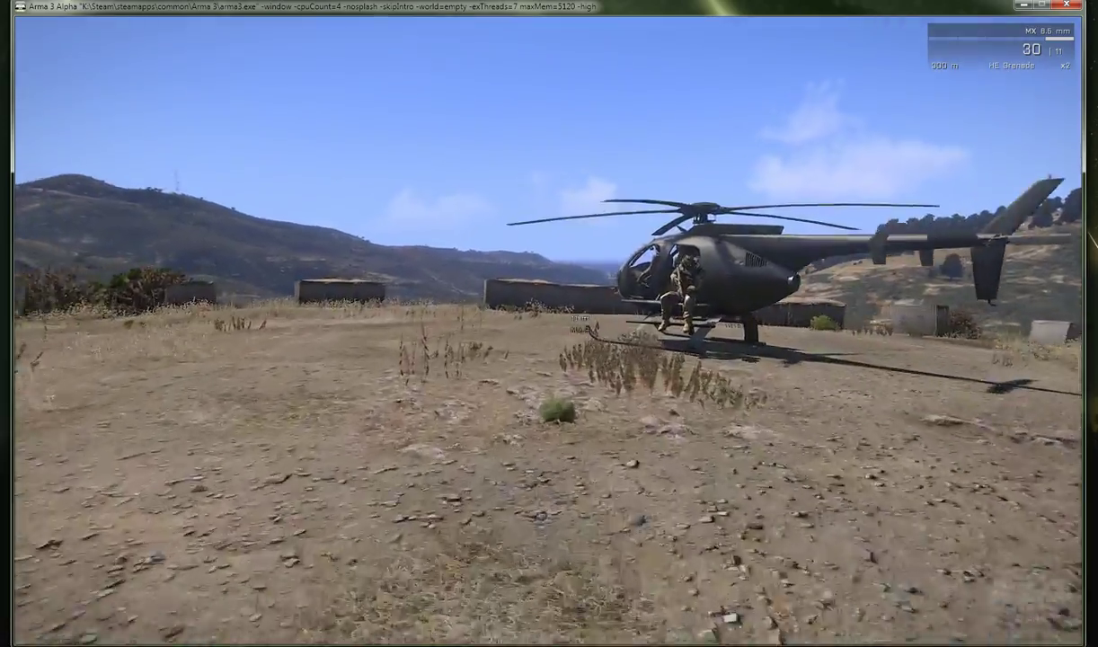
key("w")
key("a")
key("a")
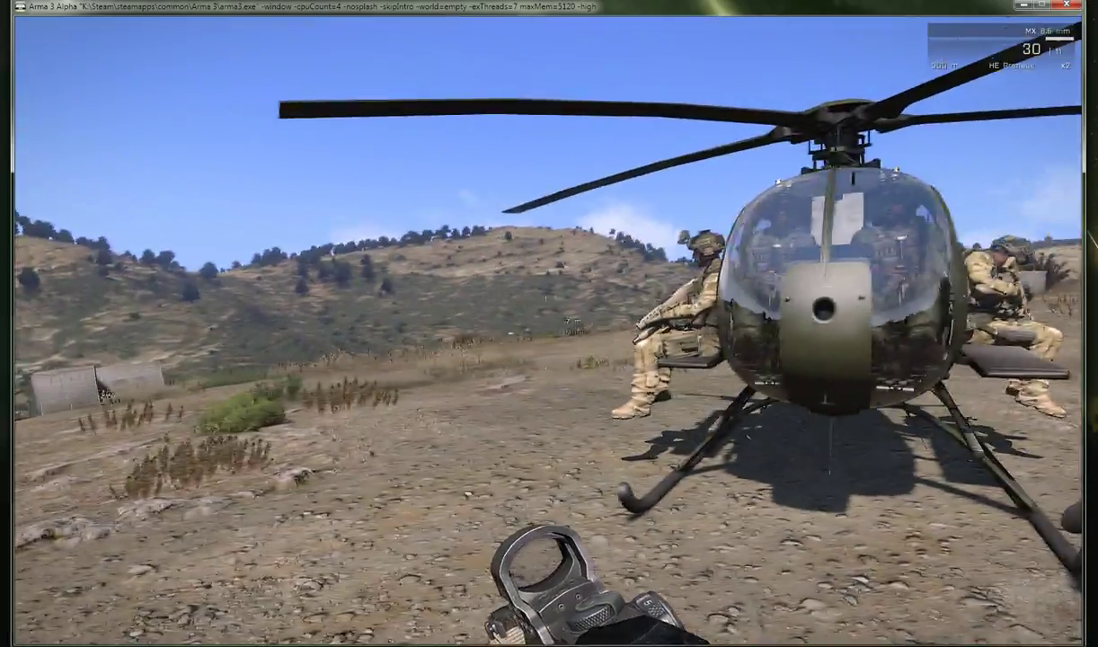
key("d")
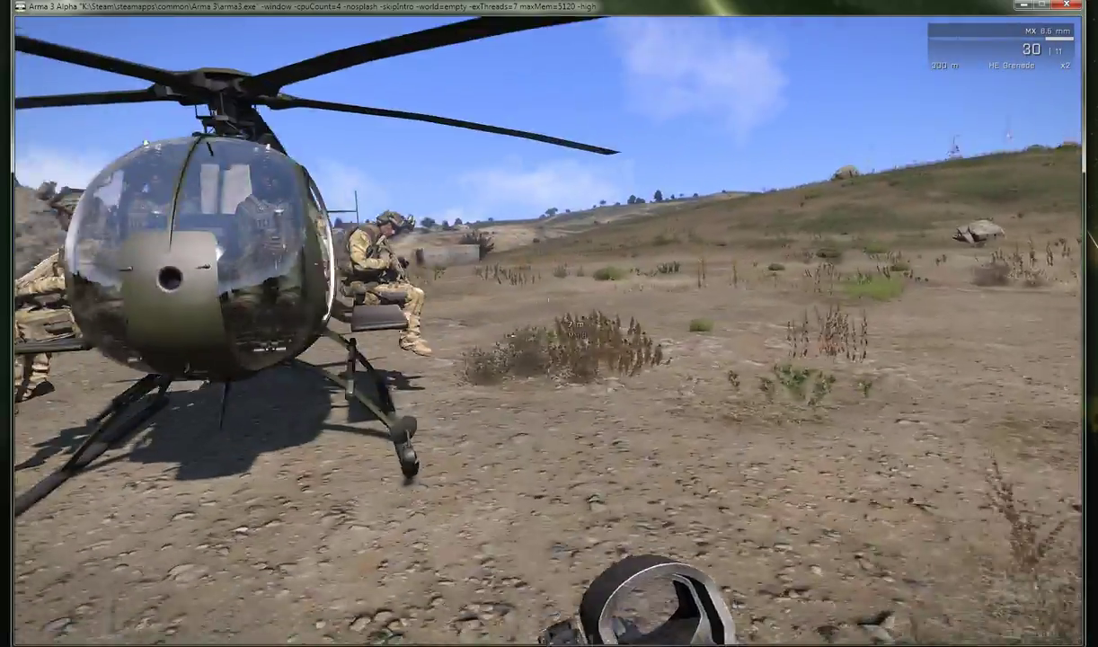
key("Escape")
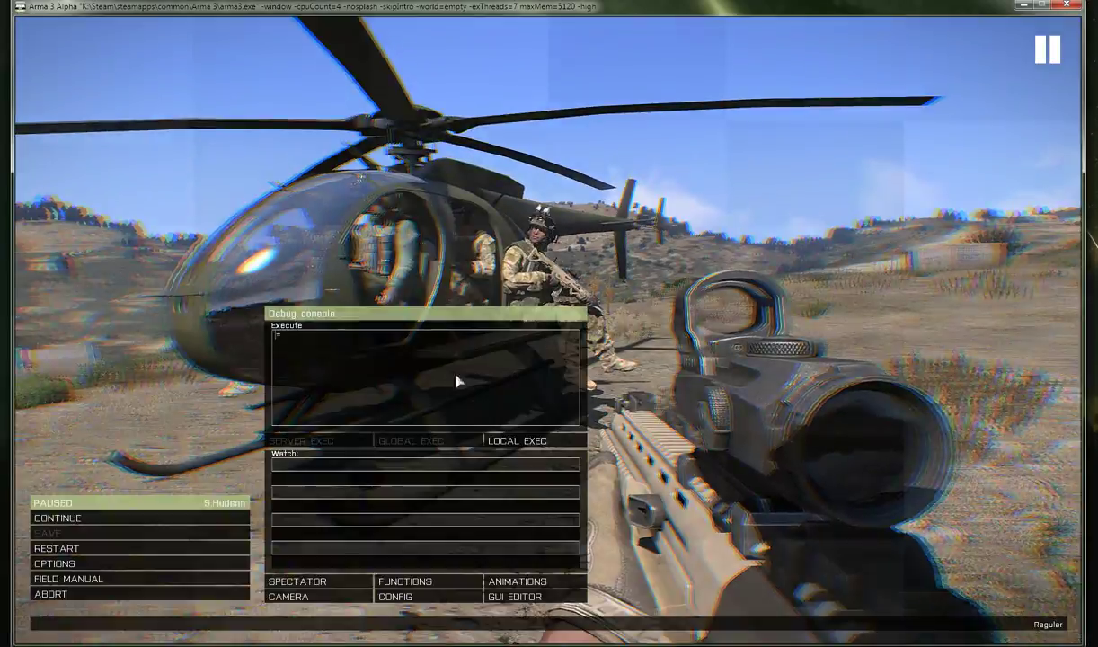
left_click(76, 597)
left_click(440, 319)
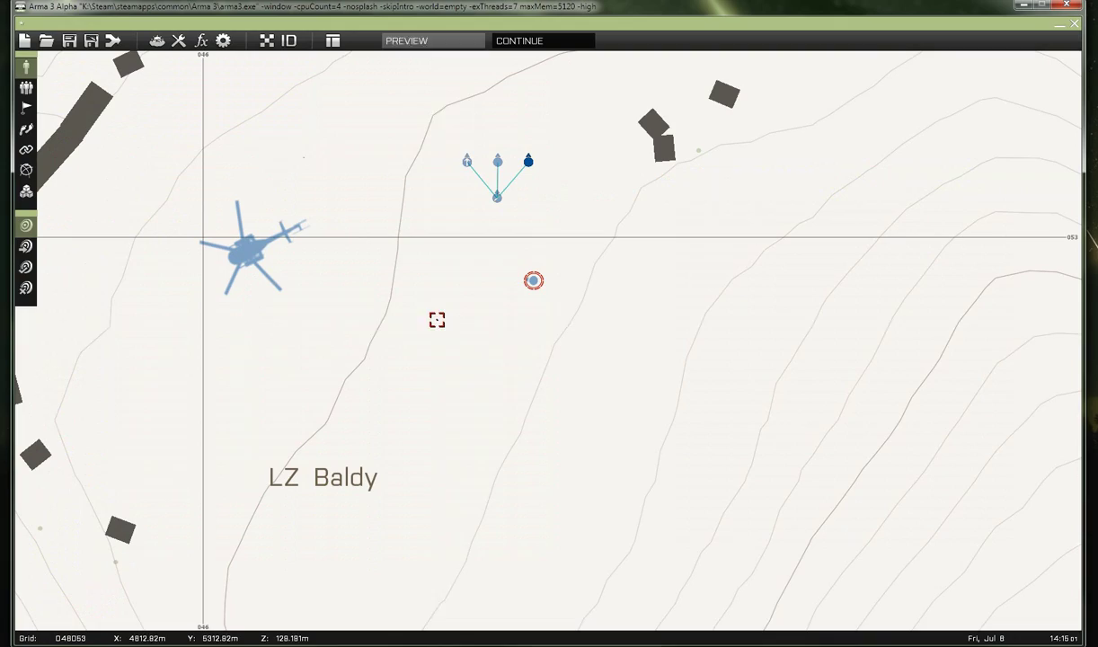
Insert a MOVE waypoint for helo1 inside the walled hilltop compound southwest of LZ Baldy, keeping the default settings.
scroll(415, 255, "down", 5)
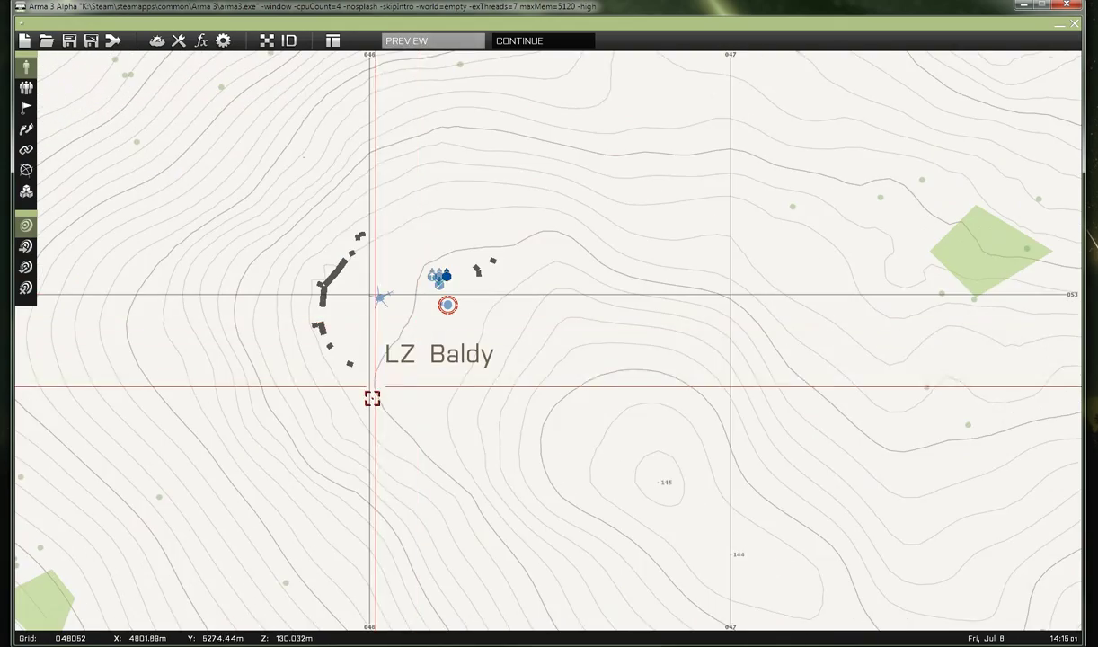
right_click_drag(373, 395, 510, 240)
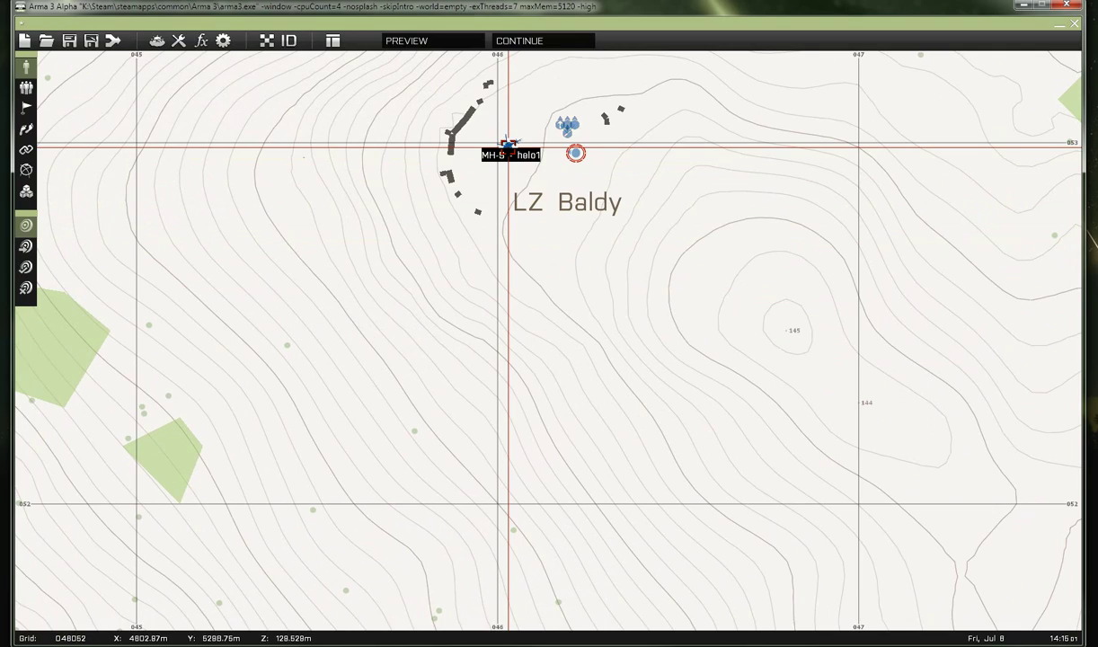
left_click(26, 128)
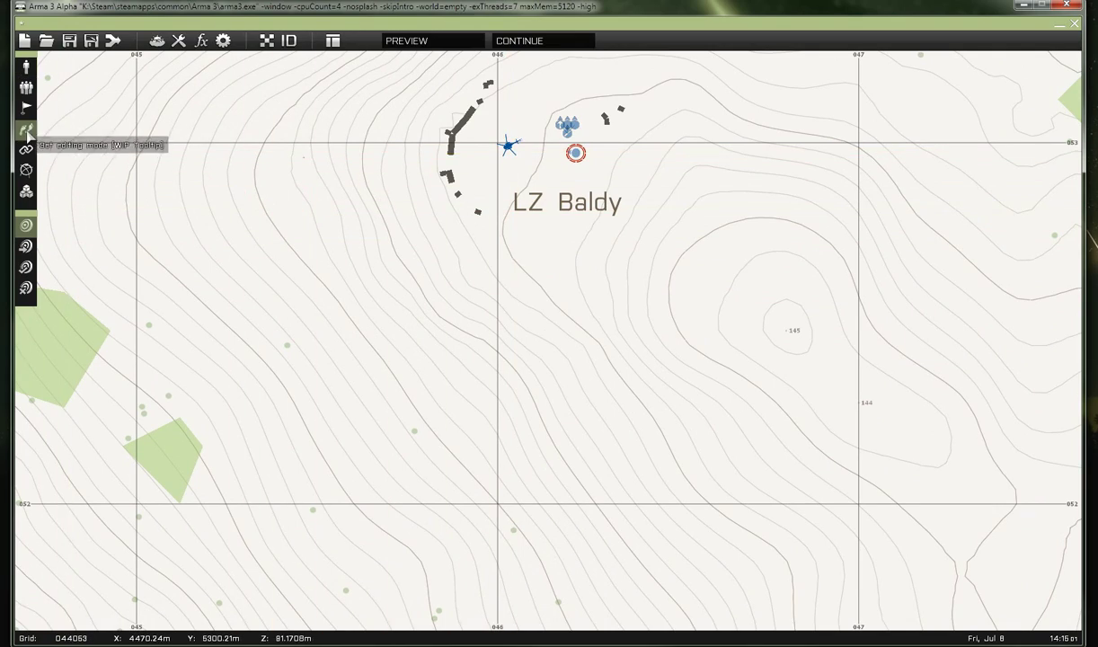
scroll(208, 426, "down", 3)
right_click_drag(207, 432, 488, 194)
scroll(449, 292, "down", 3)
right_click_drag(386, 393, 514, 218)
scroll(346, 459, "up", 5)
right_click_drag(314, 479, 548, 308)
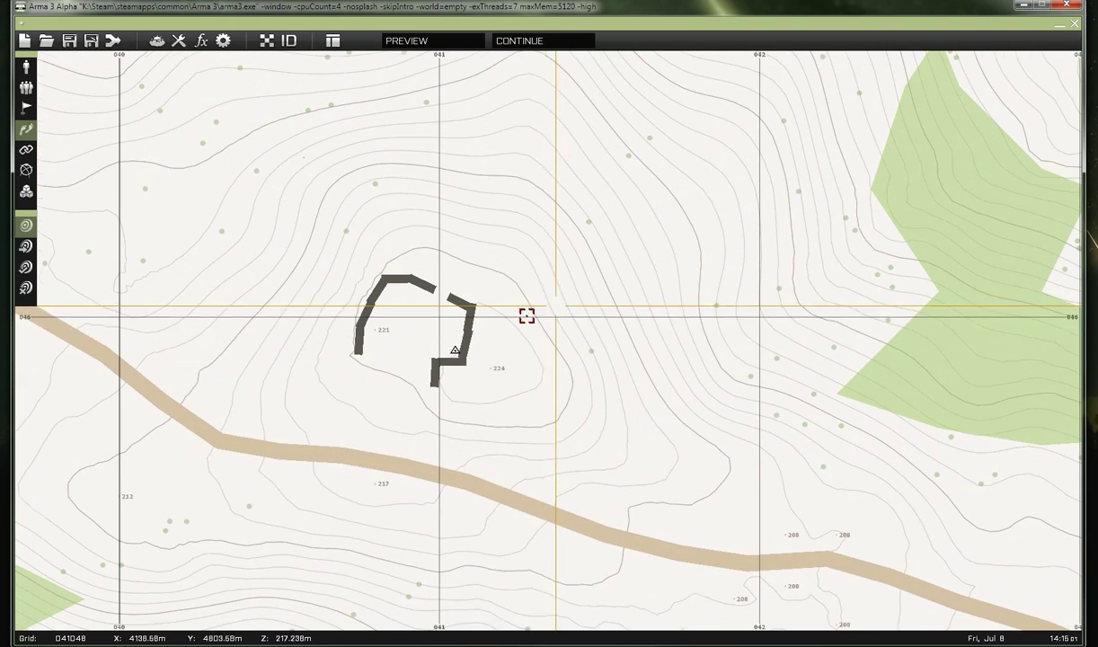
double_click(411, 335)
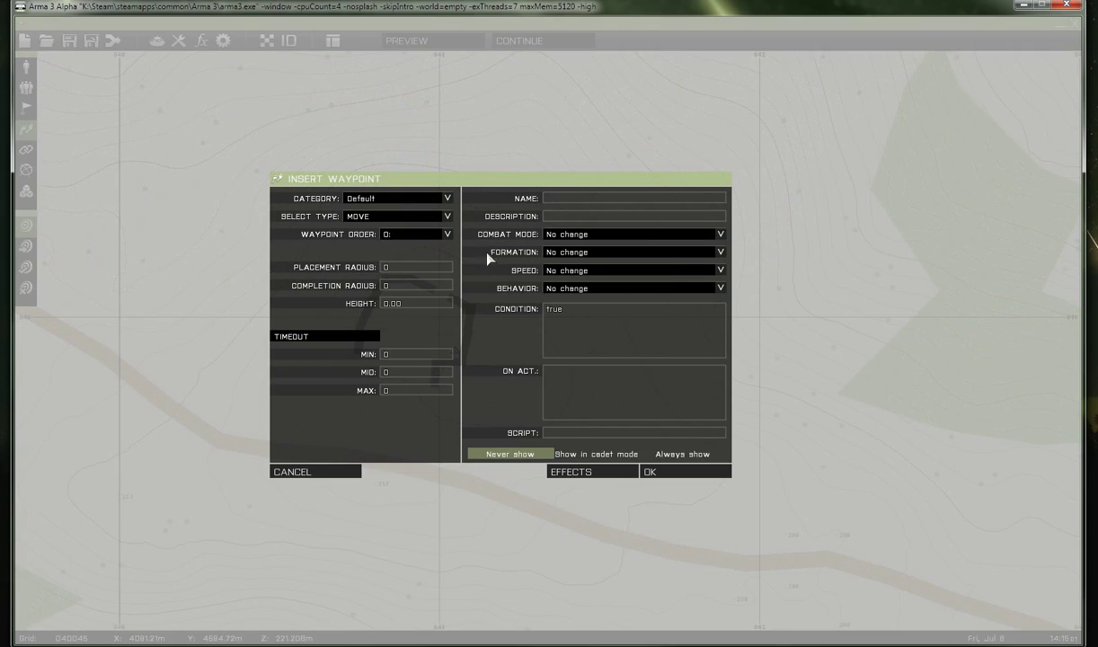
left_click(674, 475)
Add a TRANSPORT UNLOAD waypoint inside the compound just southwest of the MOVE waypoint, and shift the MOVE waypoint level with it on its east side.
scroll(518, 396, "down", 2)
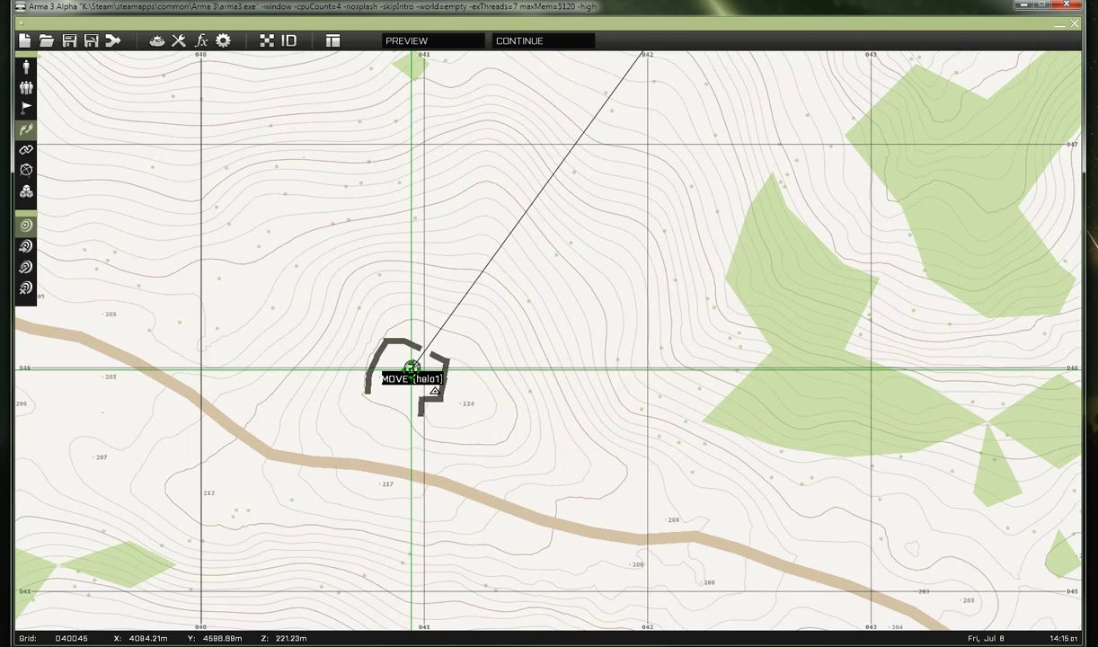
scroll(504, 356, "up", 2)
scroll(504, 357, "down", 2)
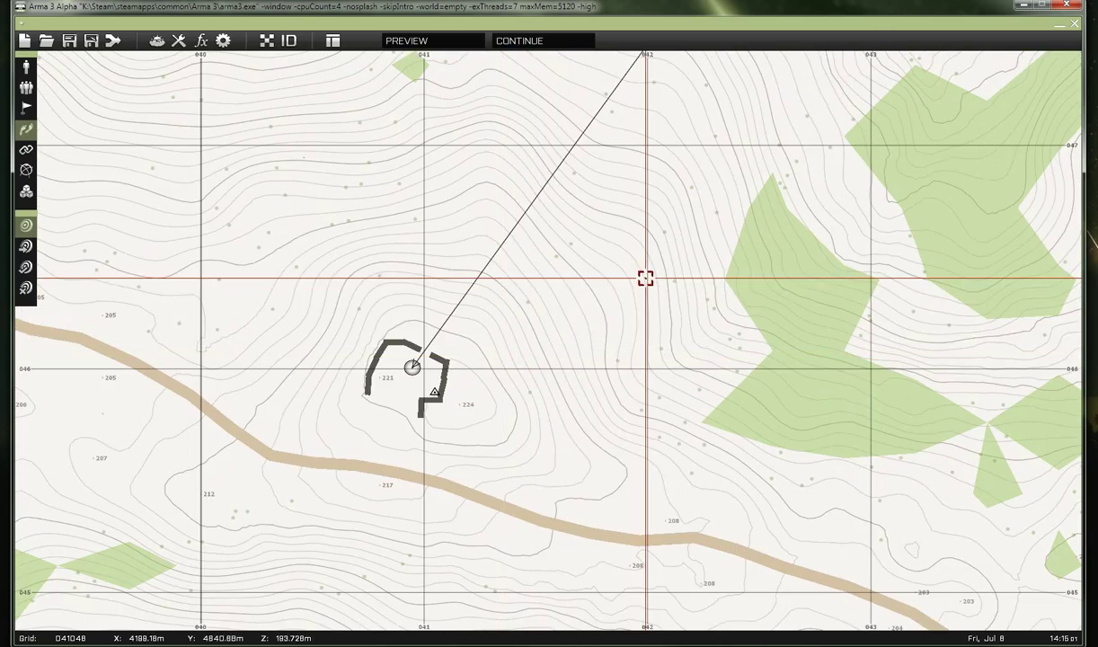
scroll(642, 277, "down", 2)
scroll(665, 175, "down", 2)
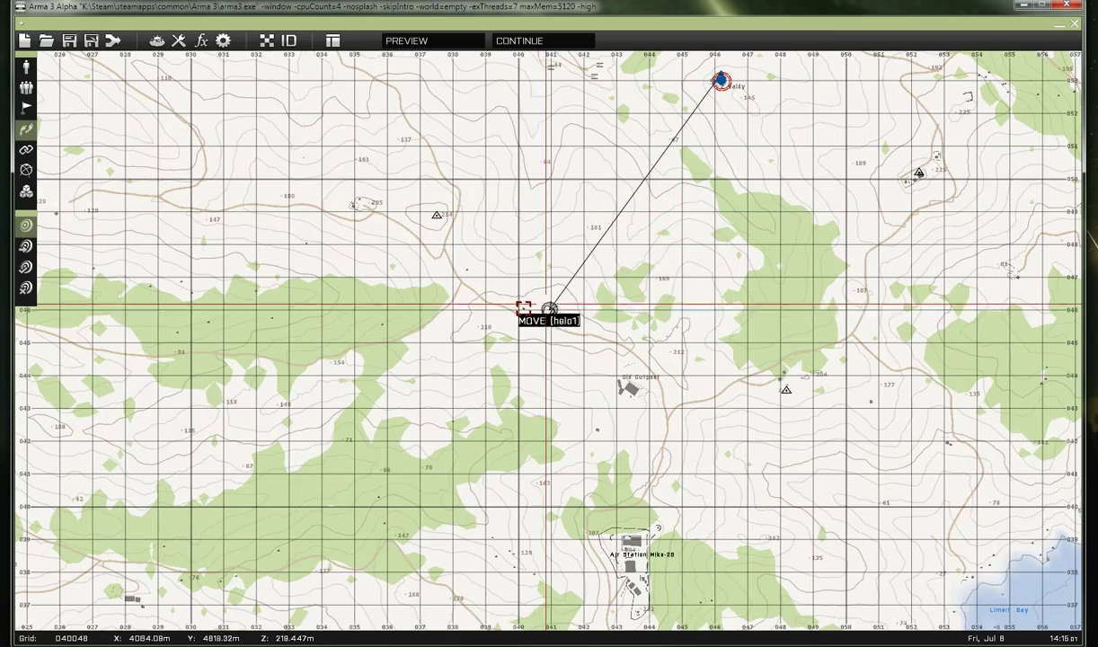
scroll(581, 314, "up", 4)
scroll(449, 324, "up", 3)
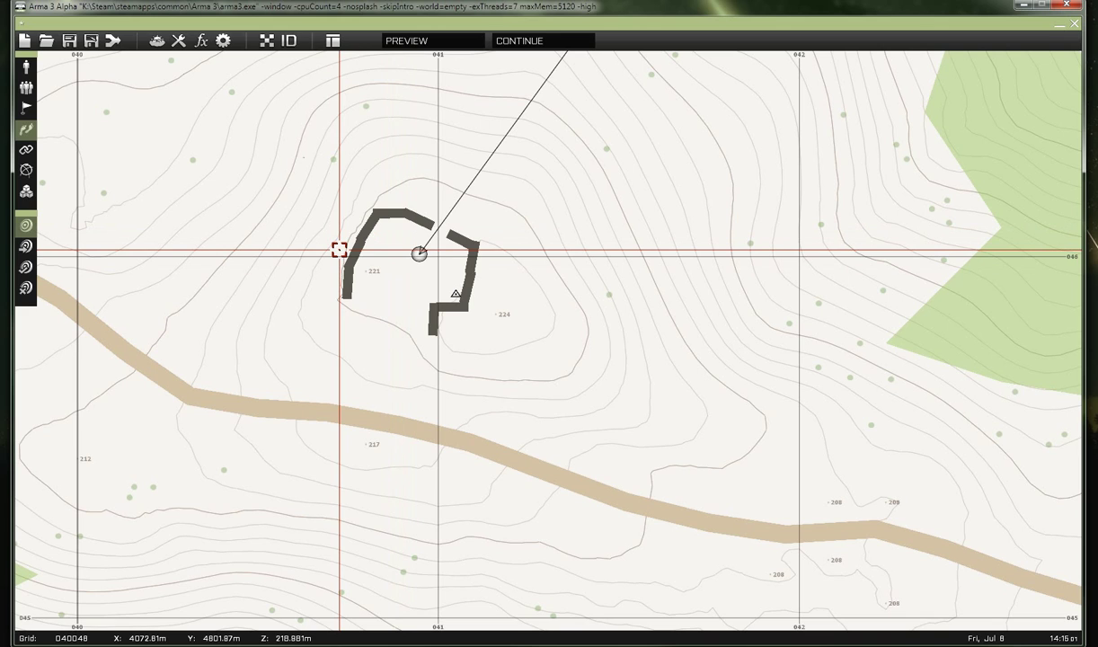
double_click(401, 268)
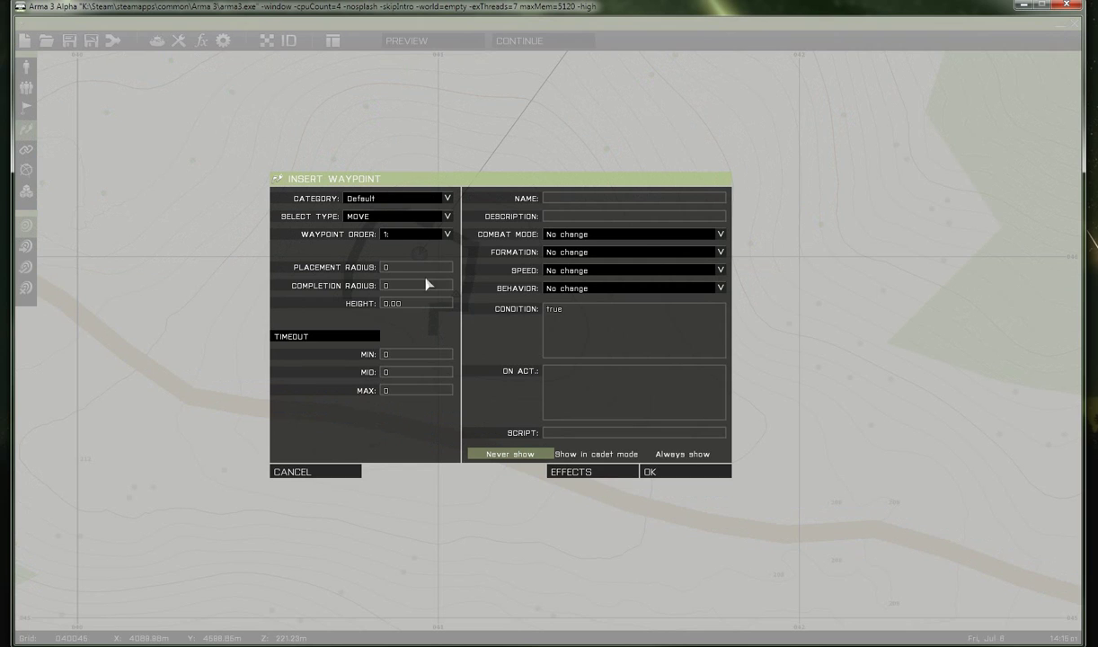
left_click(369, 217)
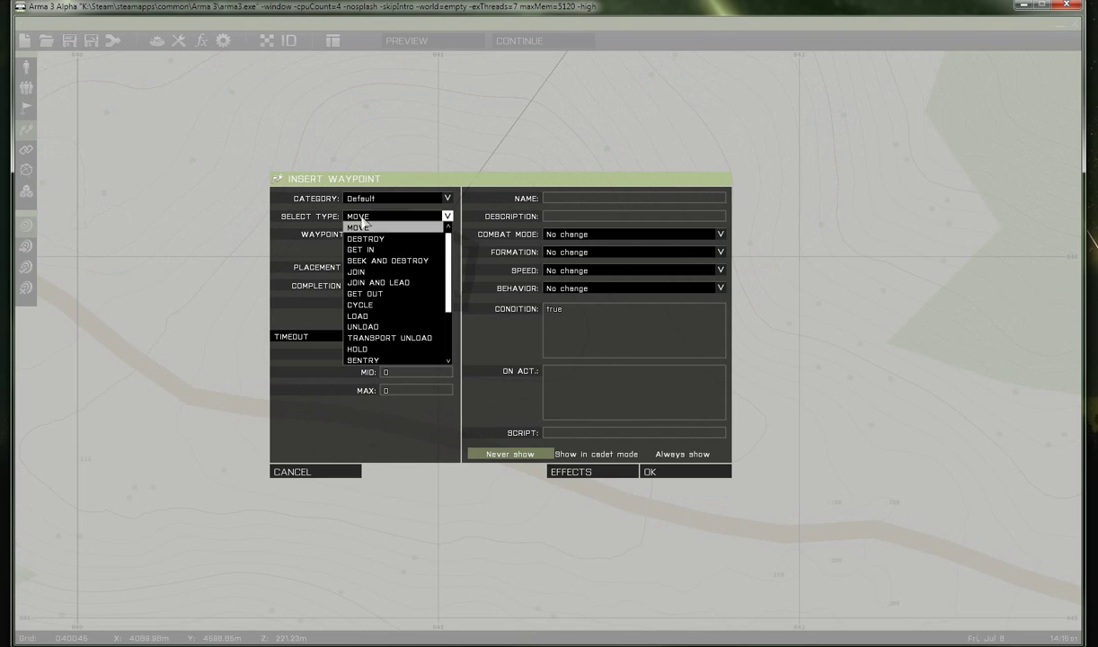
left_click(409, 339)
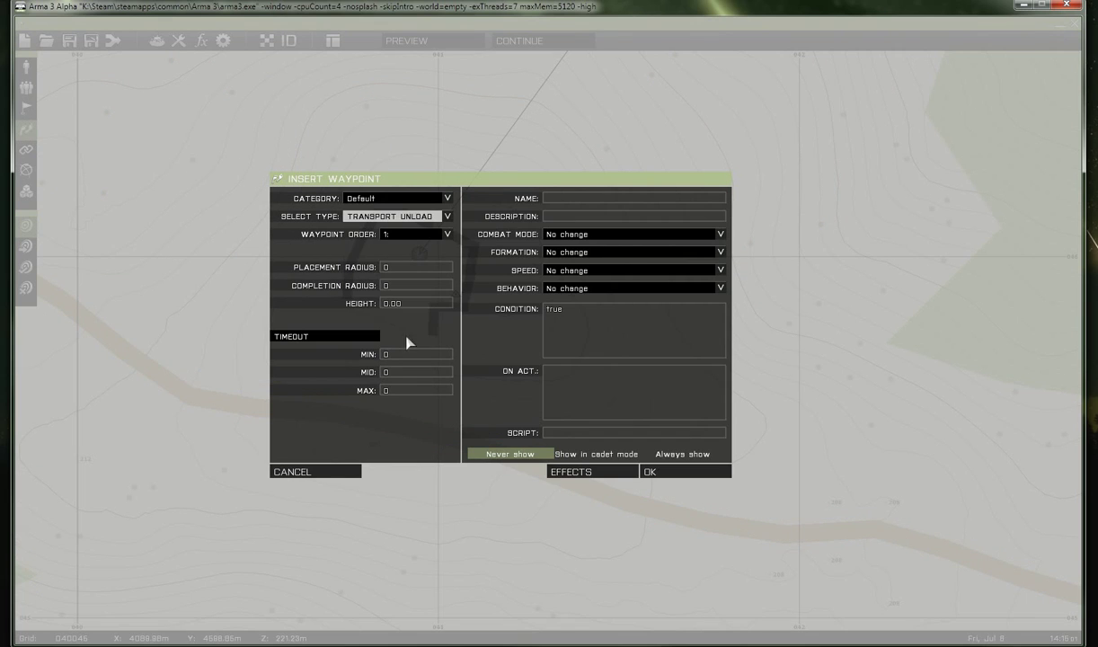
left_click(653, 473)
left_click_drag(408, 268, 401, 266)
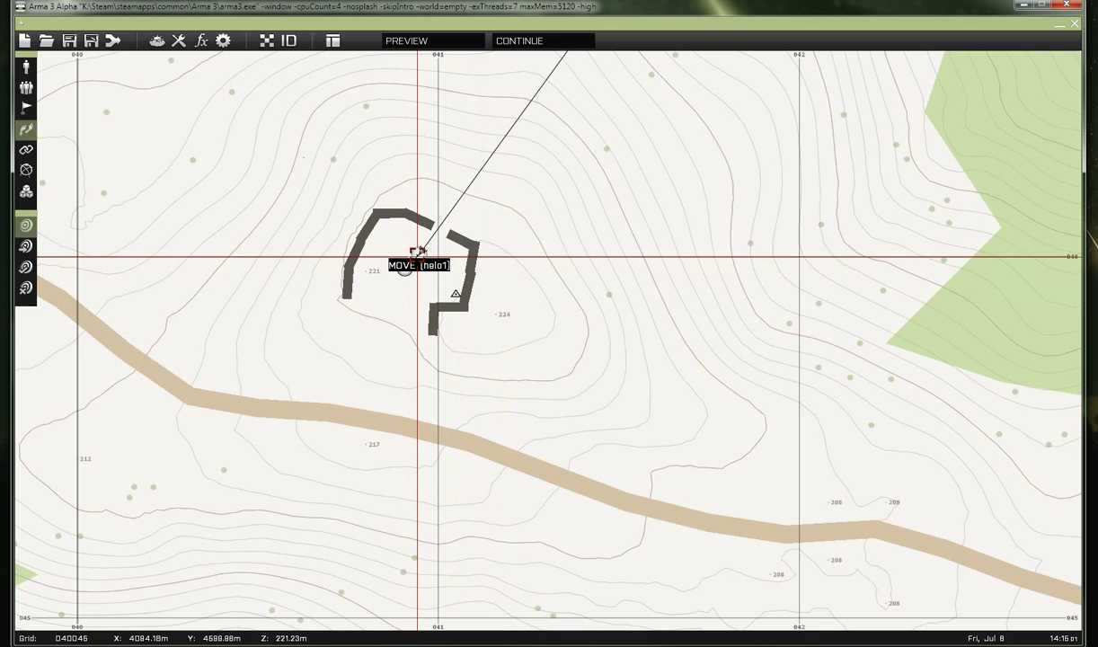
left_click_drag(420, 255, 423, 269)
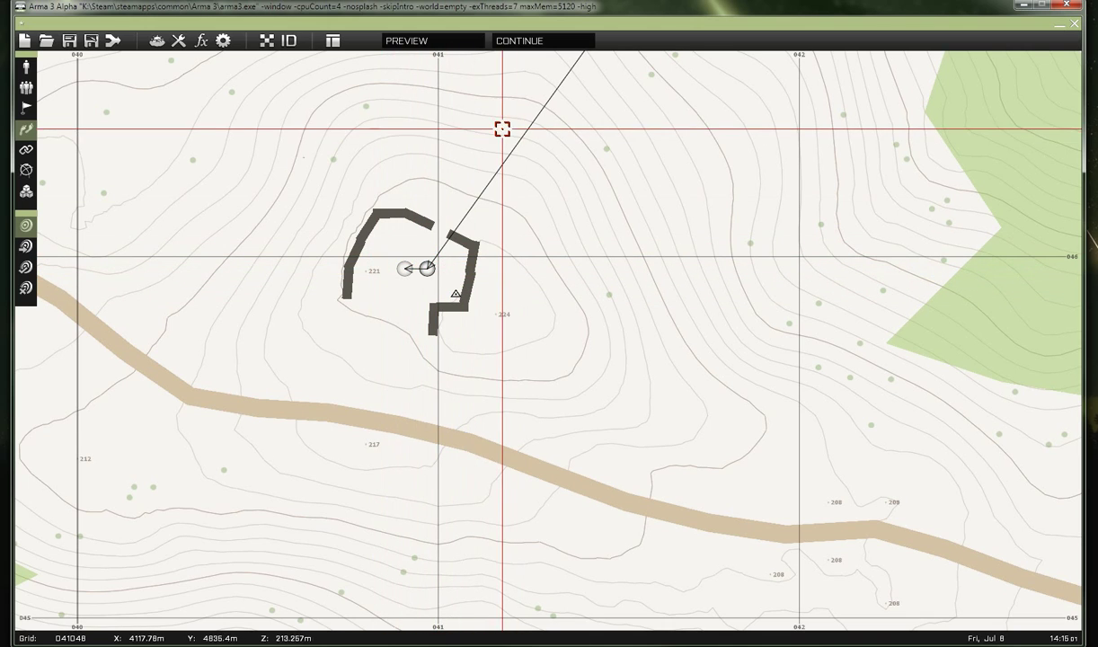
Preview the mission, board the back of the MH-9 to check the flight and troop unloading, and return to the editor.
left_click(436, 40)
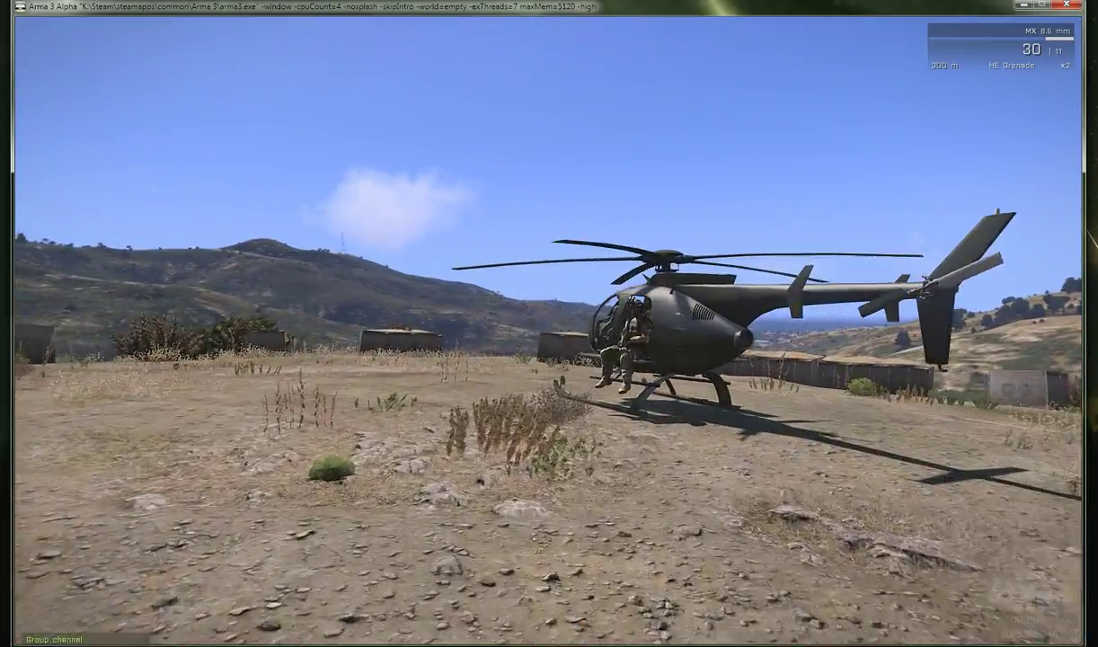
key("w")
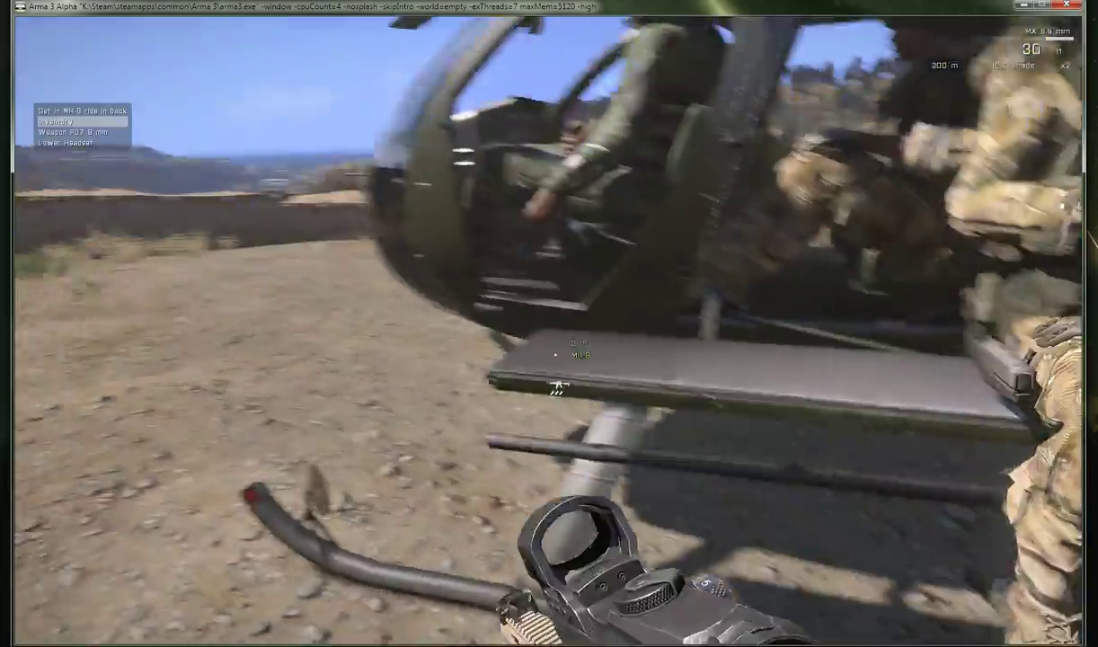
key("Return")
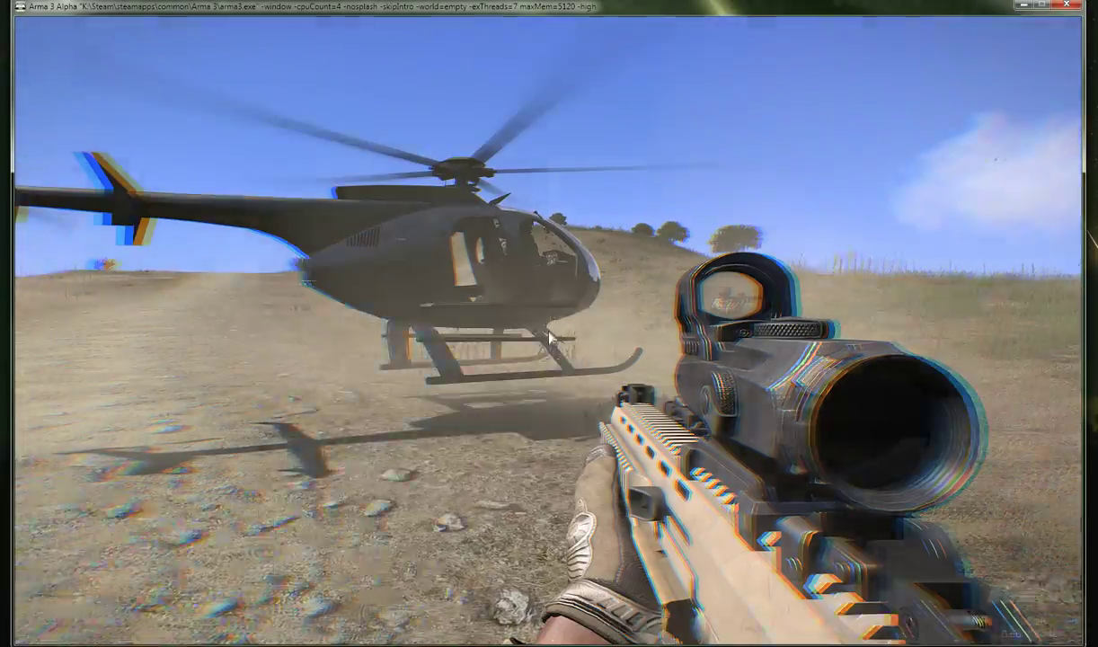
key("Escape")
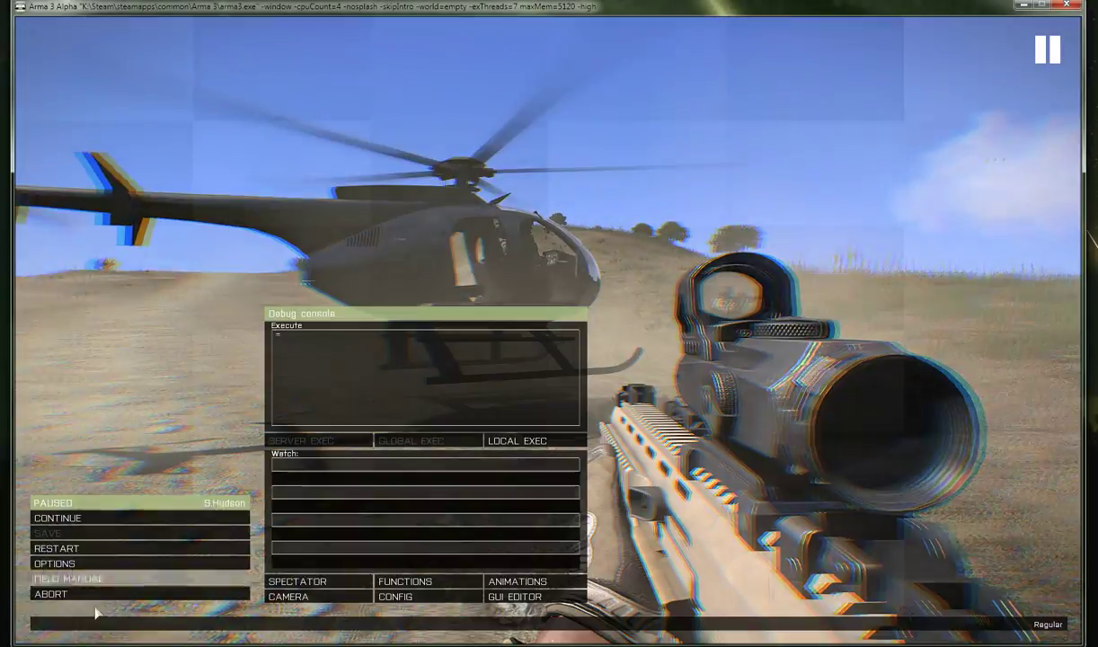
left_click(436, 322)
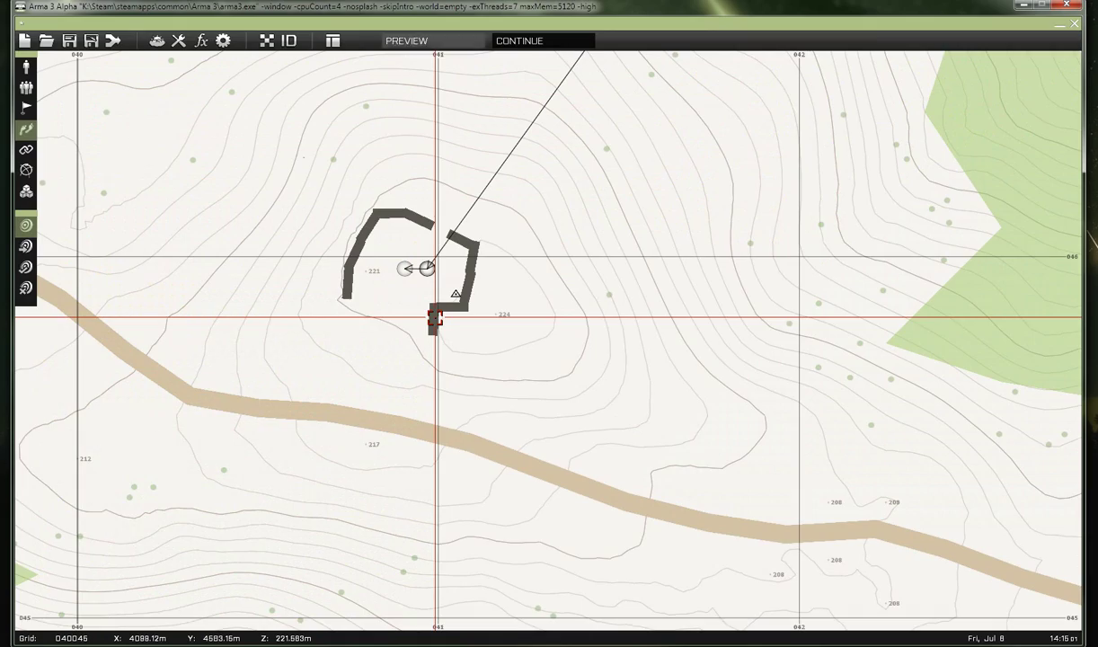
scroll(634, 347, "down", 3)
scroll(666, 367, "down", 5)
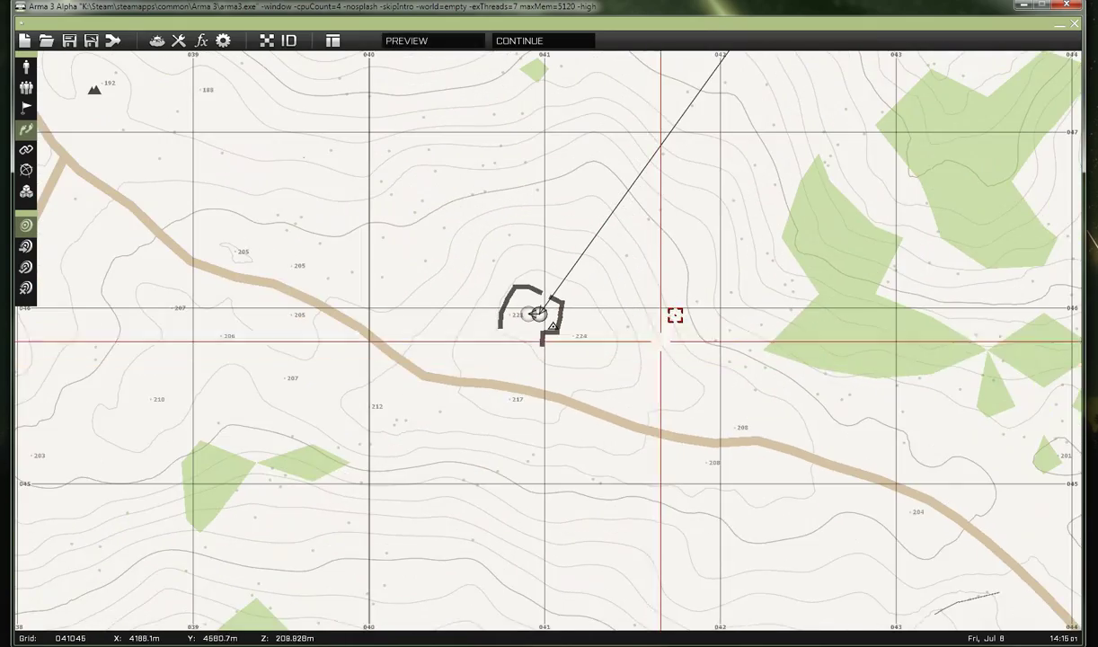
scroll(644, 361, "down", 3)
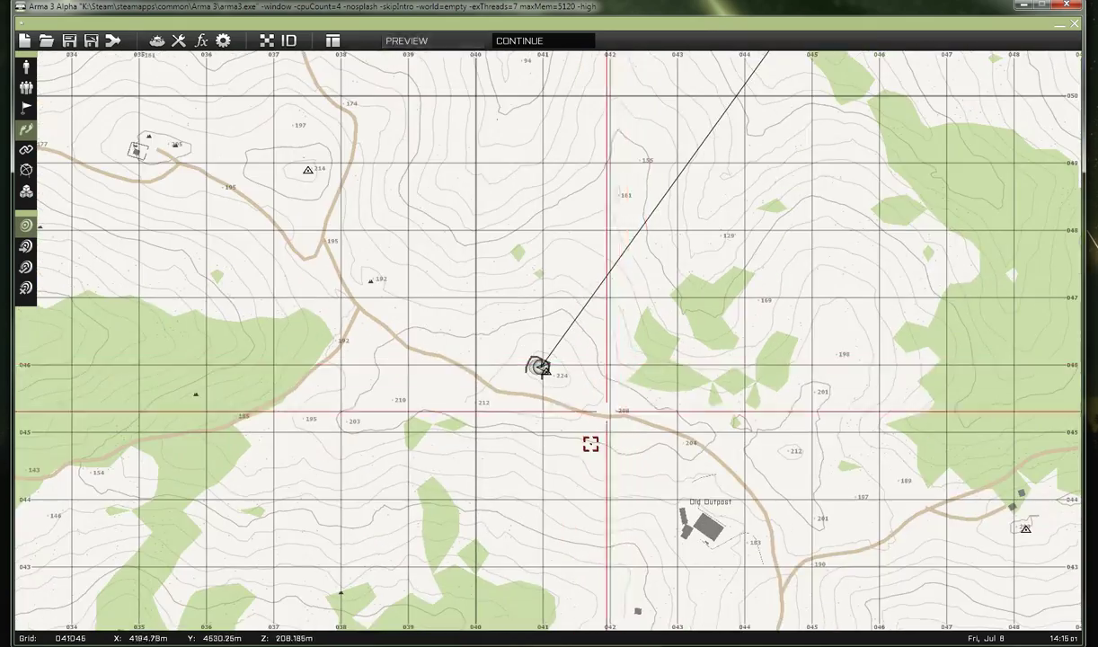
scroll(648, 405, "down", 4)
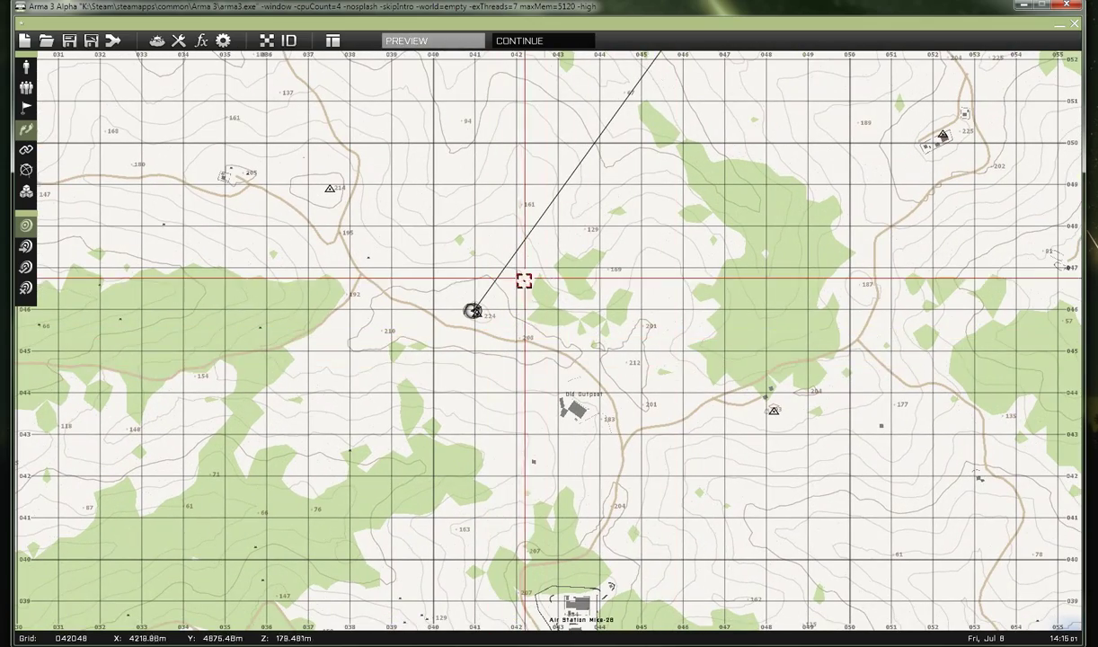
scroll(534, 316, "up", 5)
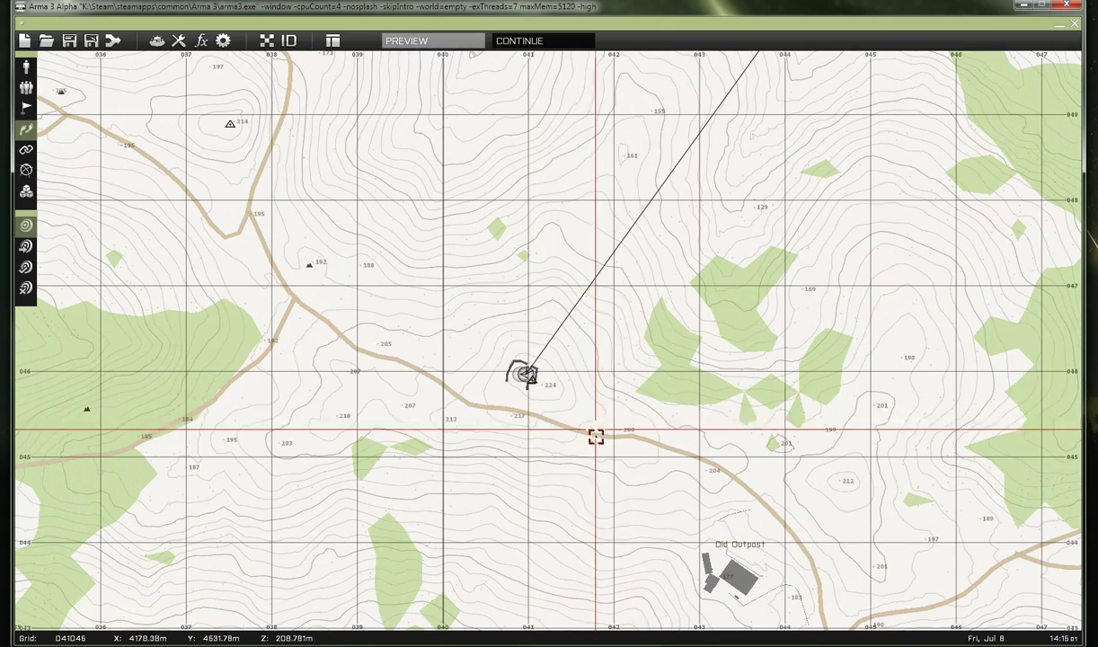
Insert an Empty-side Helipad (Invisible) from the Objects (Signs) class inside the hilltop compound, near the TRANSPORT UNLOAD waypoint.
scroll(665, 418, "down", 5)
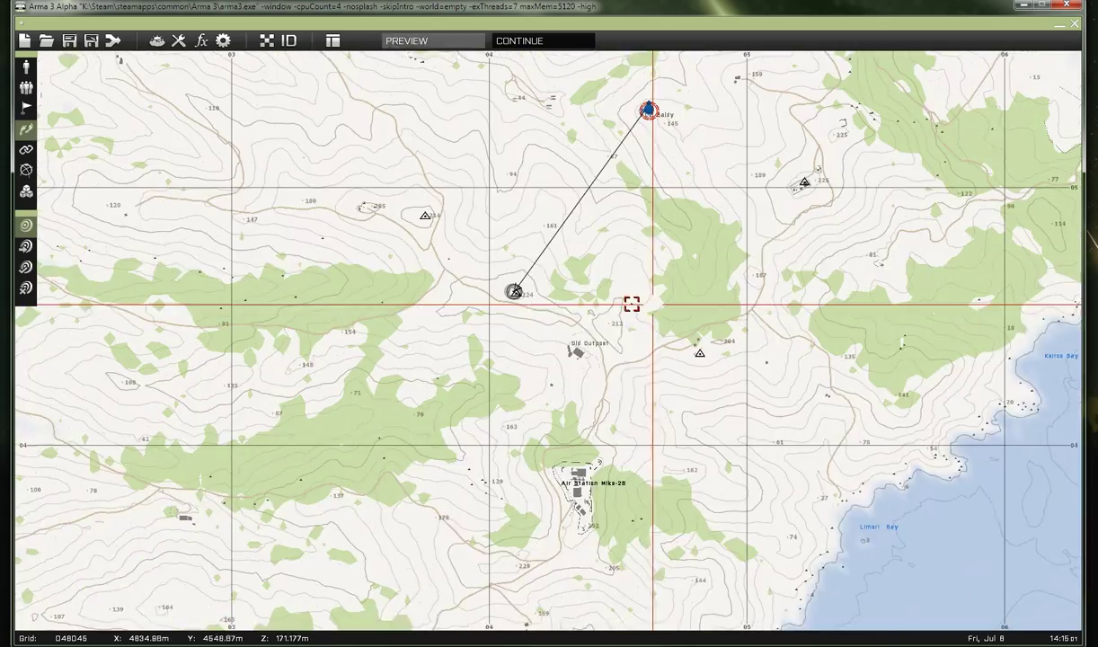
right_click_drag(577, 259, 625, 348)
scroll(629, 347, "up", 10)
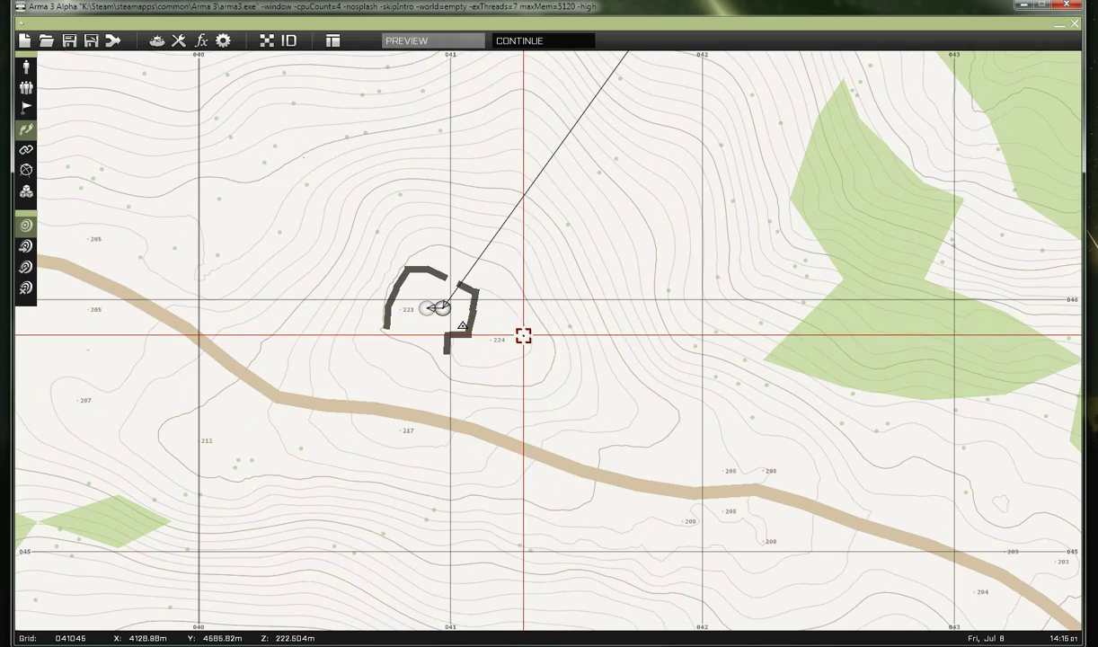
right_click_drag(524, 336, 625, 353)
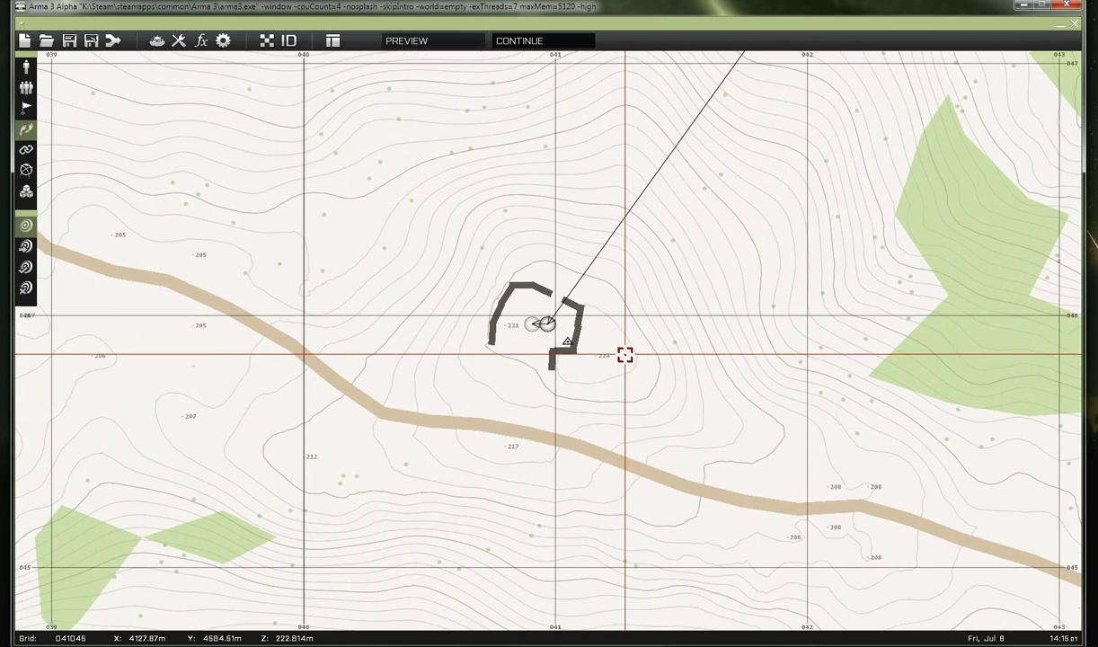
scroll(627, 352, "up", 3)
right_click_drag(516, 342, 511, 385)
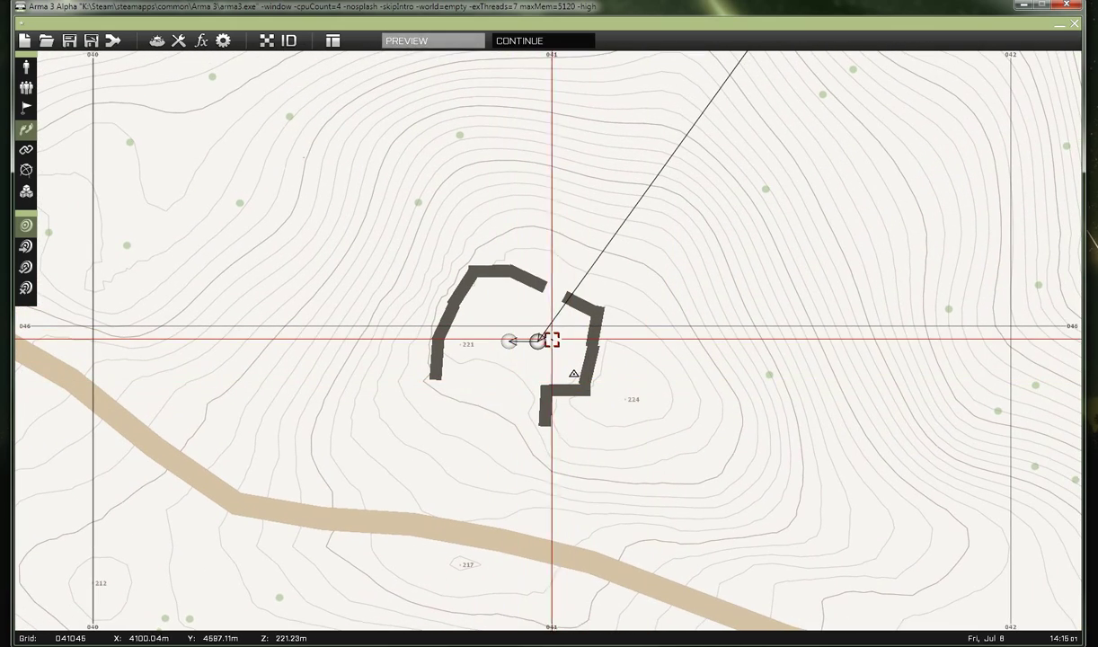
left_click(26, 66)
double_click(504, 346)
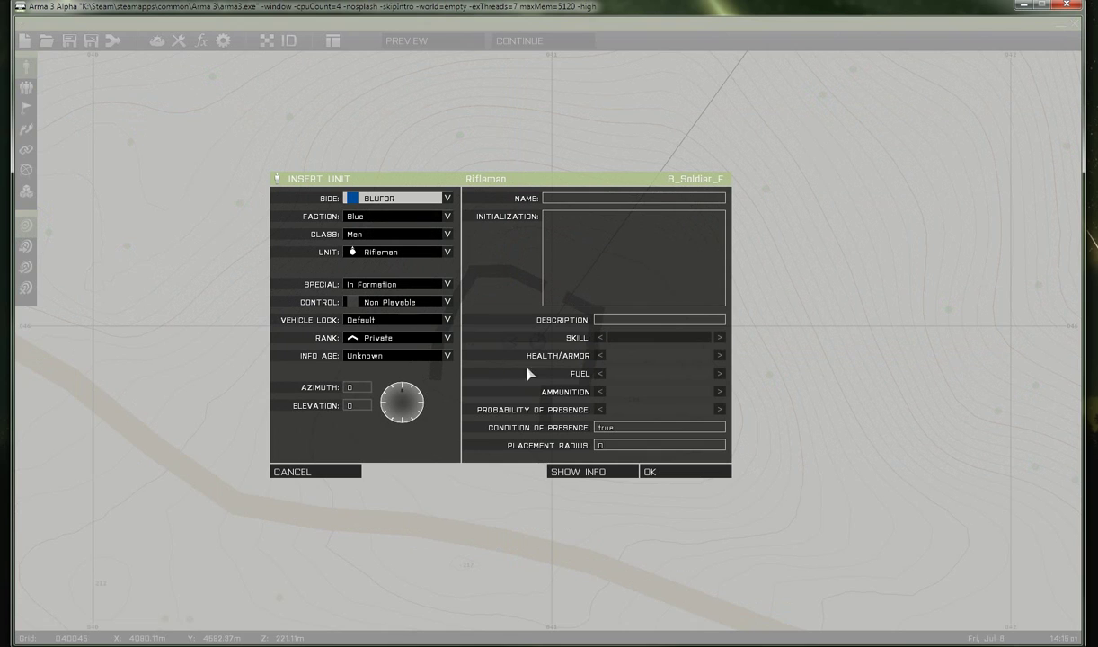
left_click(378, 199)
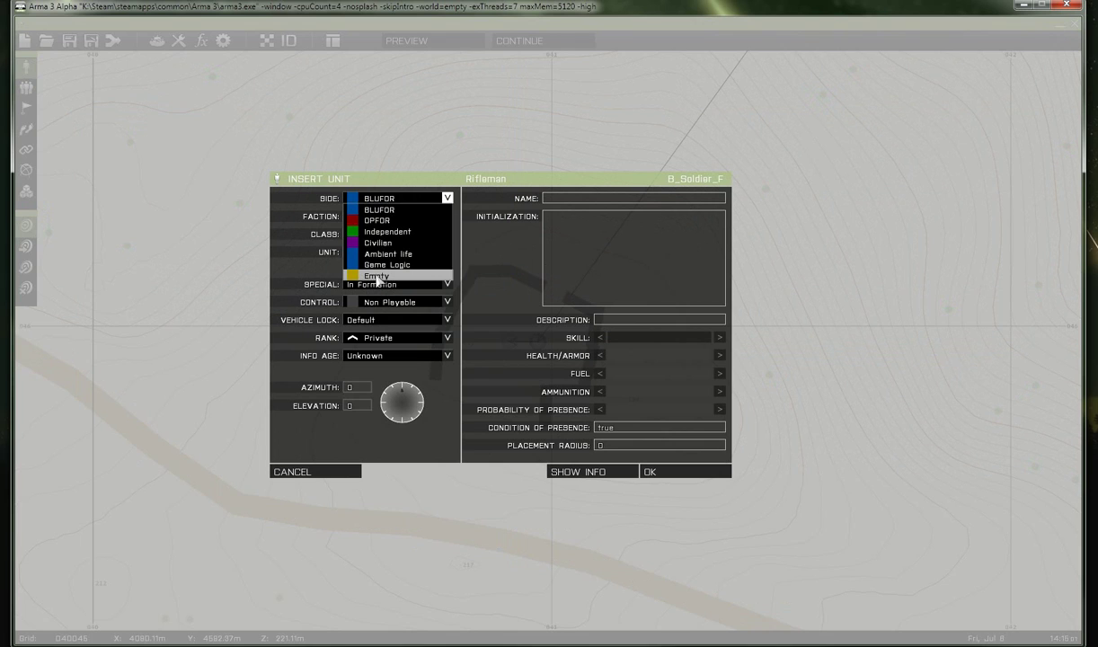
left_click(378, 276)
left_click(374, 235)
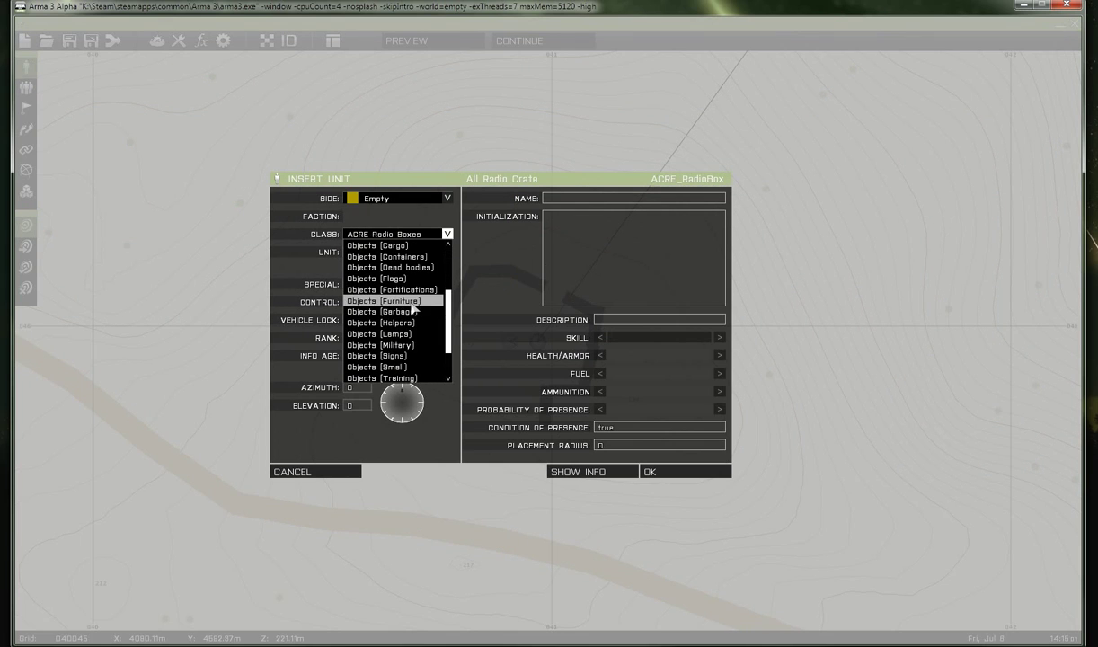
left_click(390, 357)
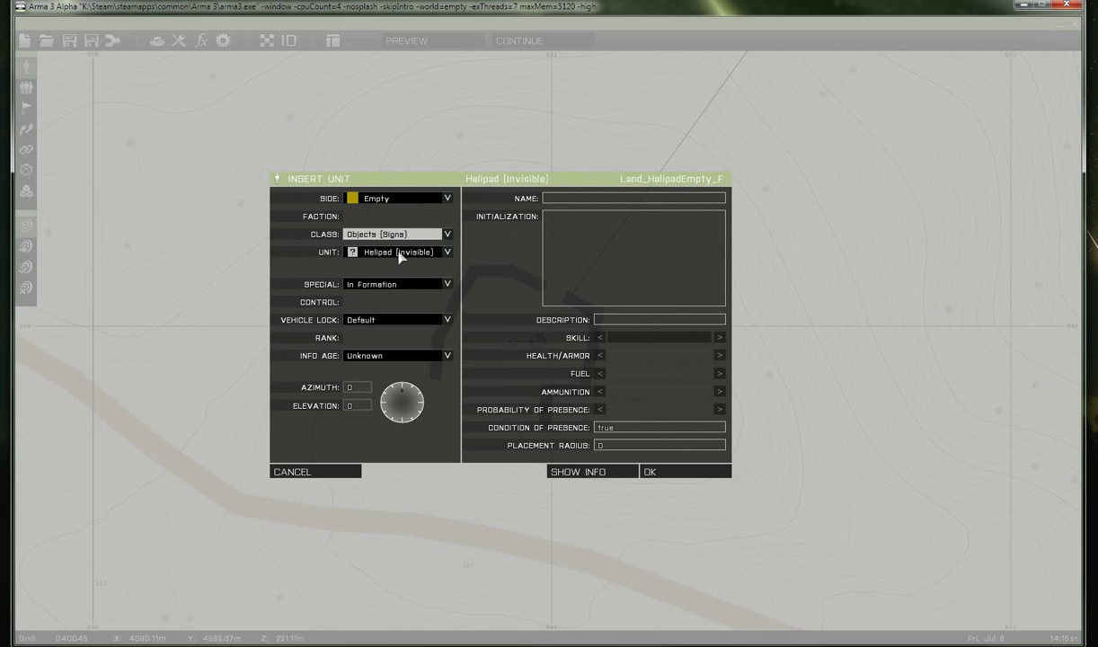
left_click(400, 256)
left_click(403, 331)
left_click(653, 472)
Move the invisible helipad level with the two compound waypoints, right beside the TRANSPORT UNLOAD waypoint on its east side.
left_click_drag(521, 350, 511, 351)
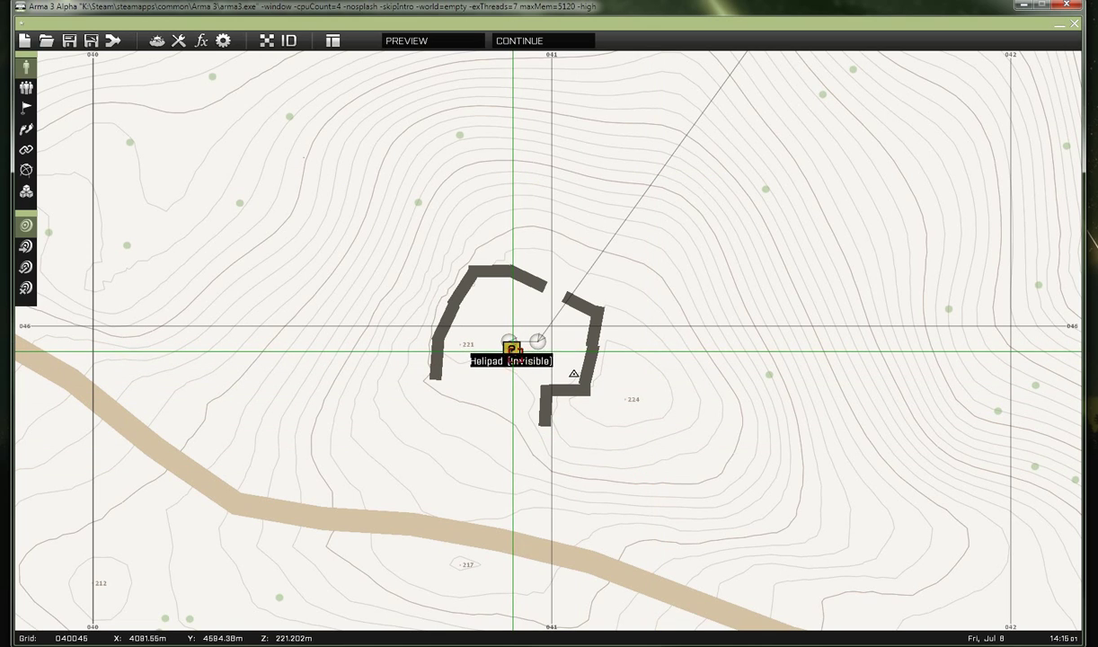
scroll(543, 372, "up", 5)
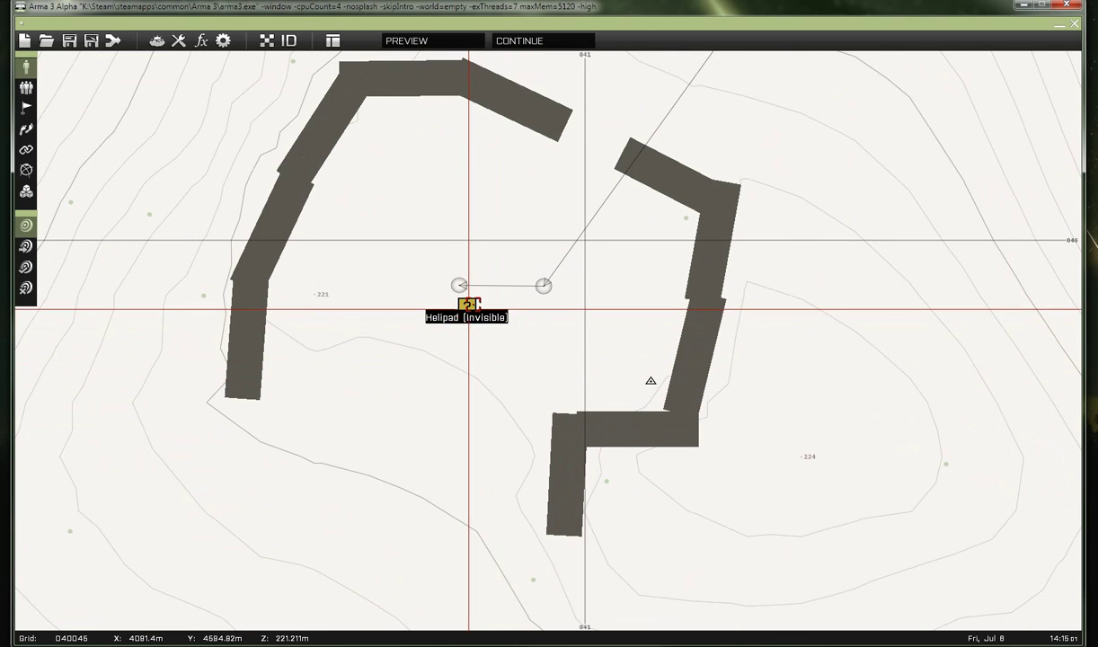
left_click_drag(473, 297, 481, 282)
scroll(481, 289, "up", 4)
scroll(439, 285, "down", 5)
scroll(438, 286, "down", 3)
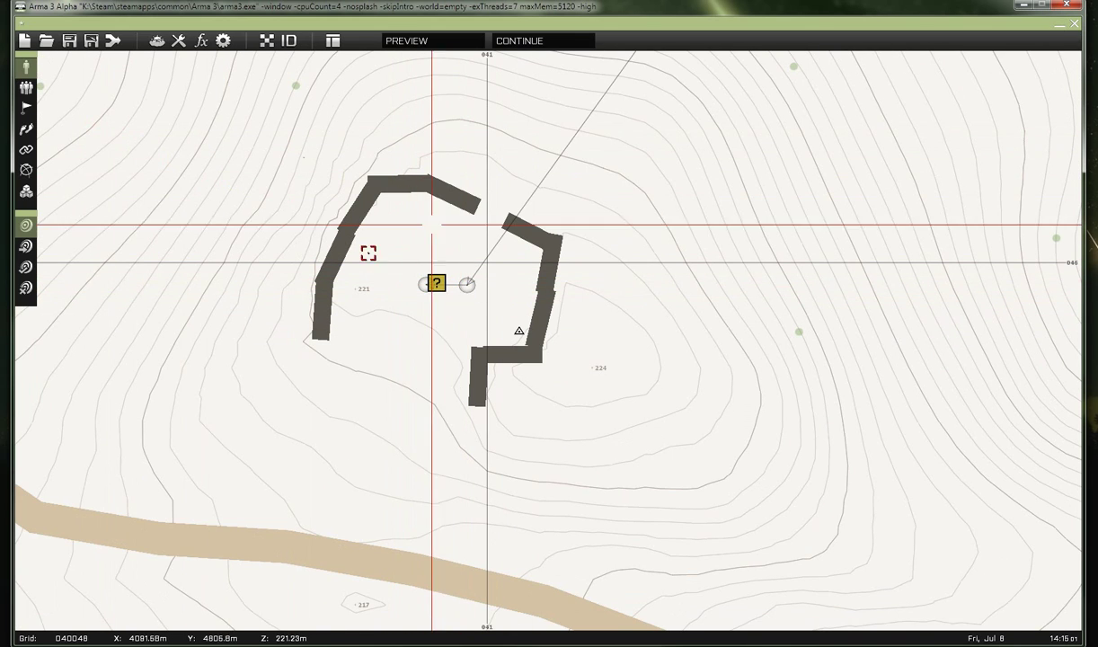
Preview the mission to check the MH-9's landing and troop unloading at the compound, and return to the editor.
left_click(405, 42)
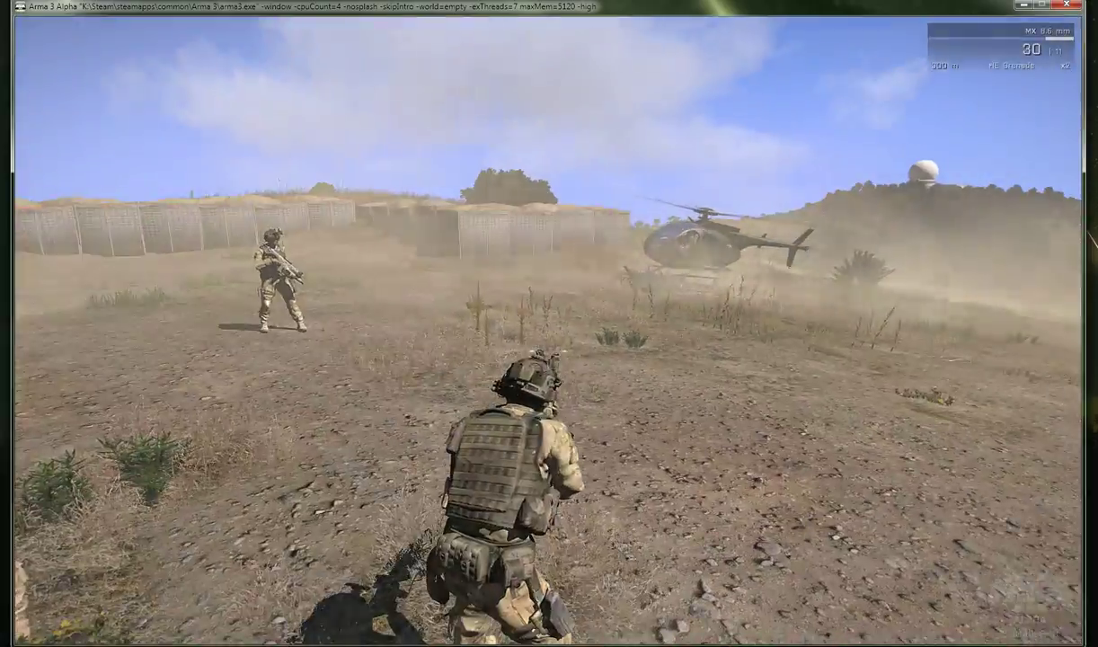
key("Escape")
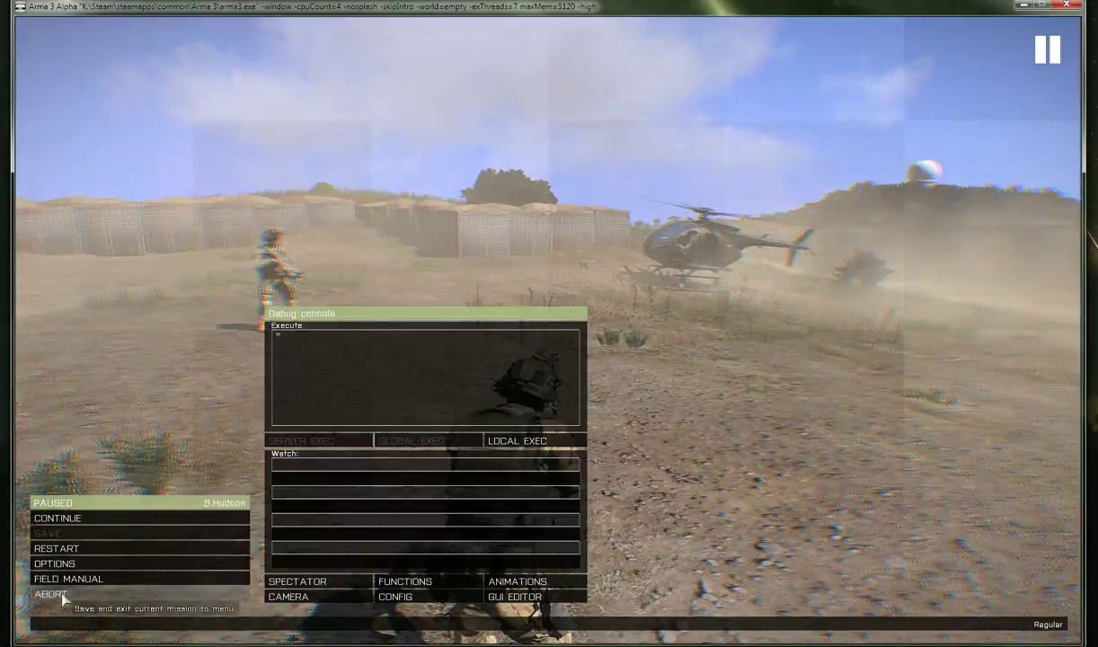
left_click(51, 594)
left_click(445, 323)
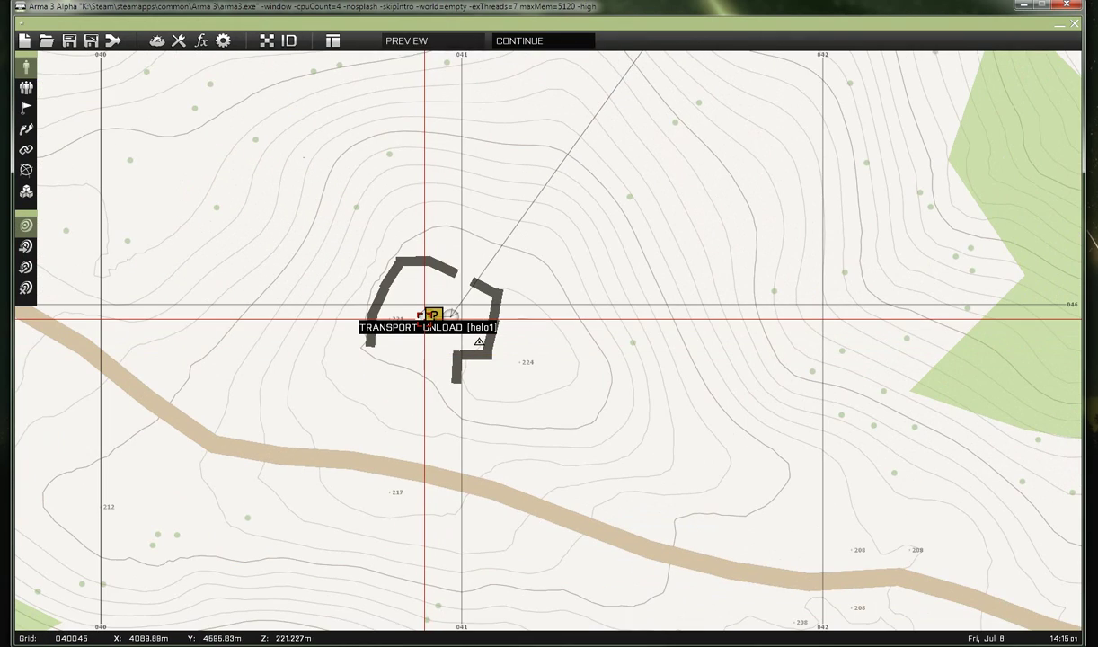
Add a MOVE waypoint for helo1 over the sea just northwest of Agia Marina, following TRANSPORT UNLOAD and keeping the default settings.
scroll(426, 347, "up", 2)
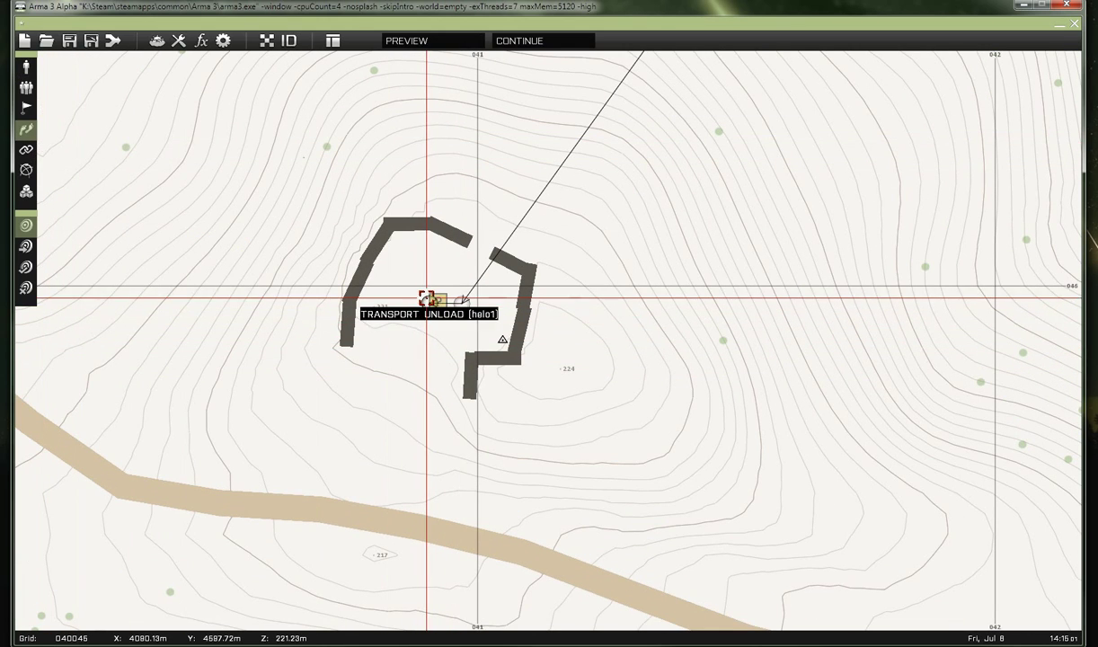
scroll(444, 346, "down", 3)
scroll(502, 360, "down", 5)
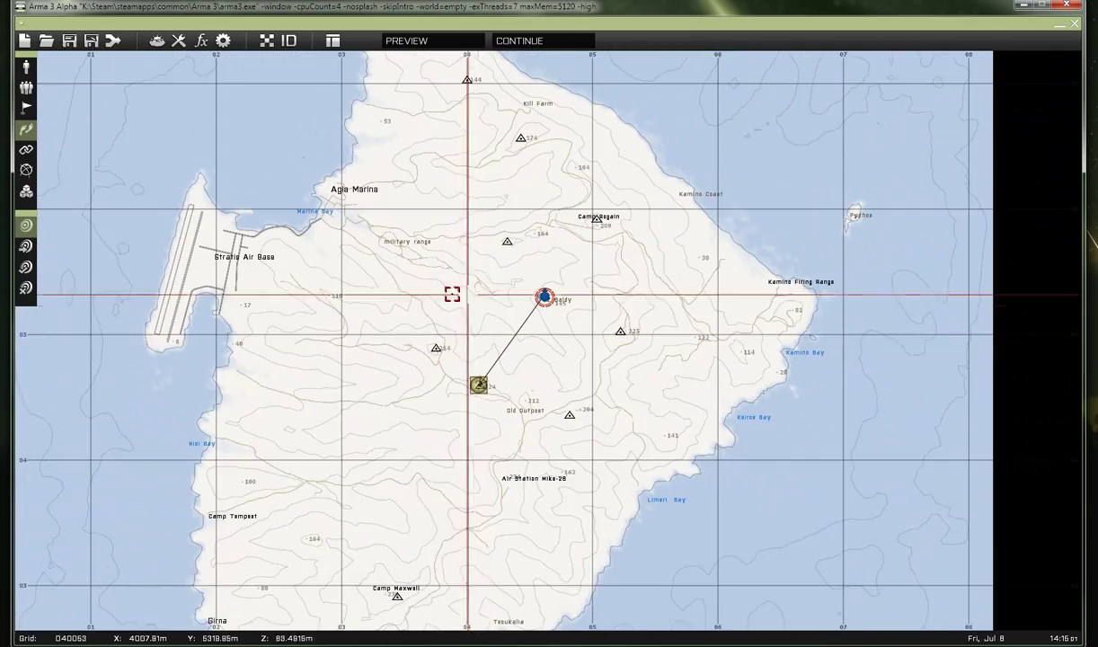
right_click_drag(440, 270, 495, 321)
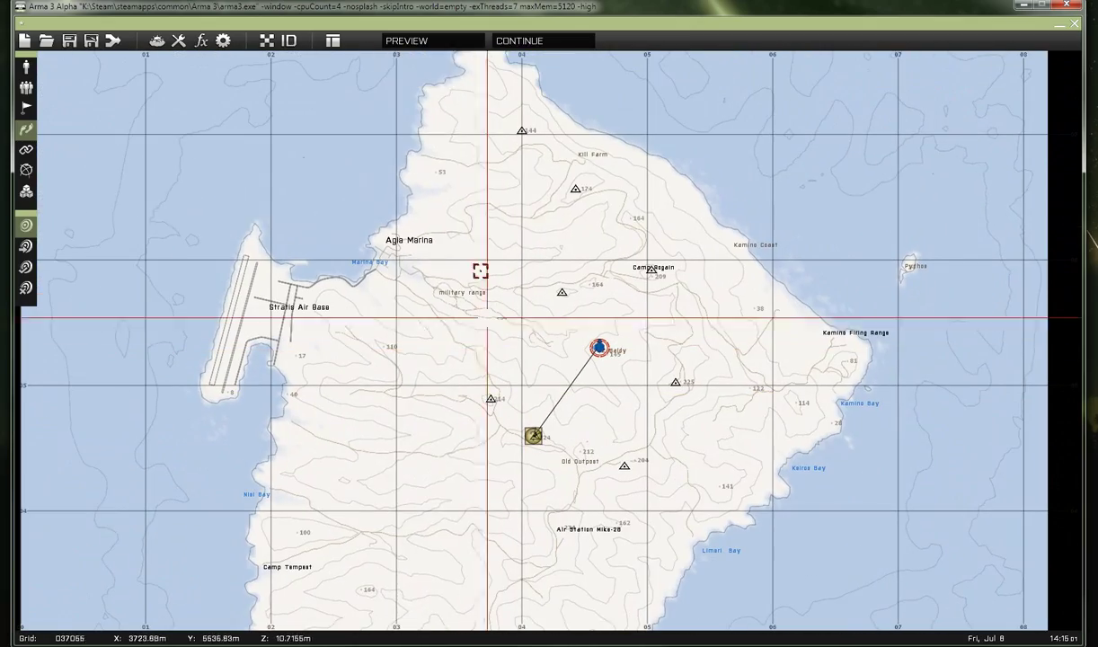
double_click(369, 170)
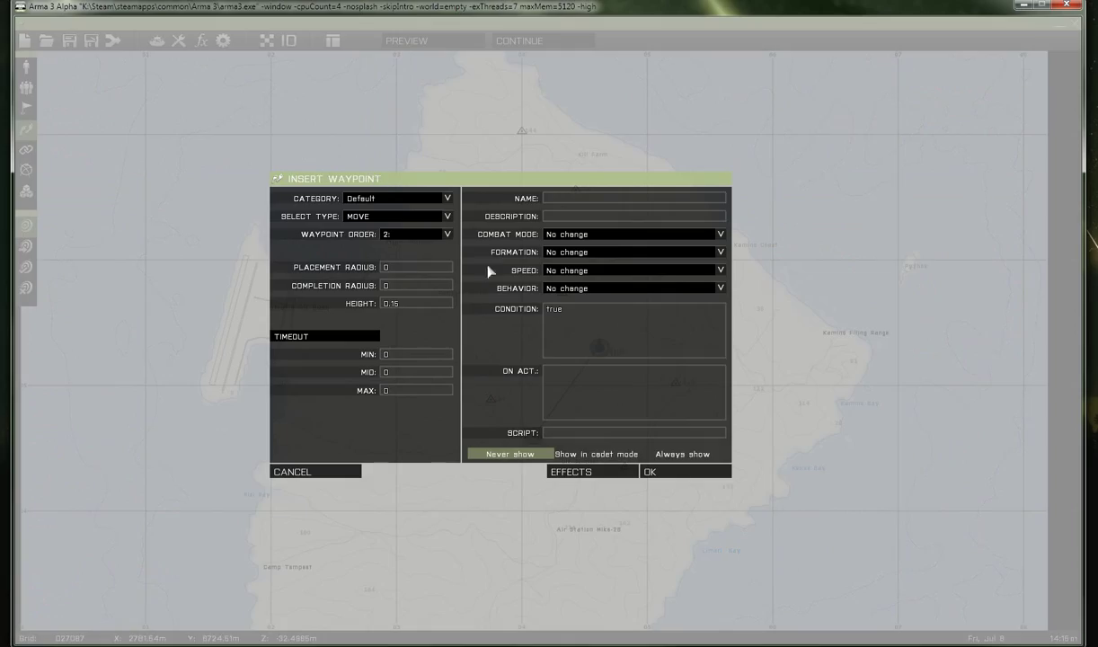
left_click(673, 477)
Examine helo1's route on the map around the compound, the Old Outpost and LZ Baldy.
scroll(518, 458, "up", 8)
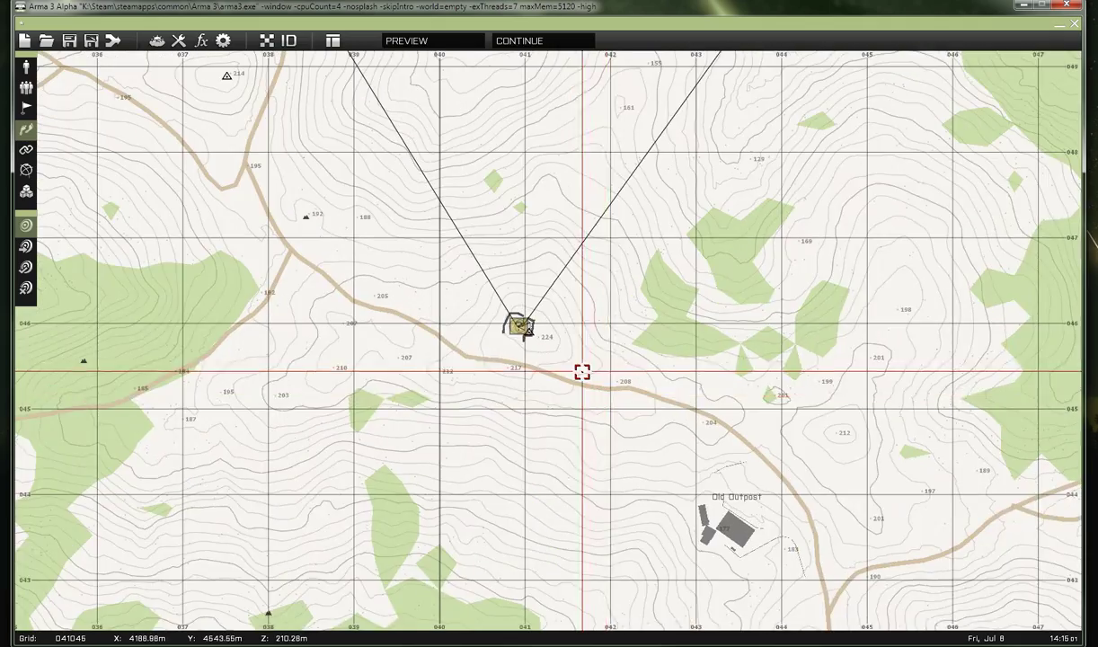
scroll(582, 371, "up", 3)
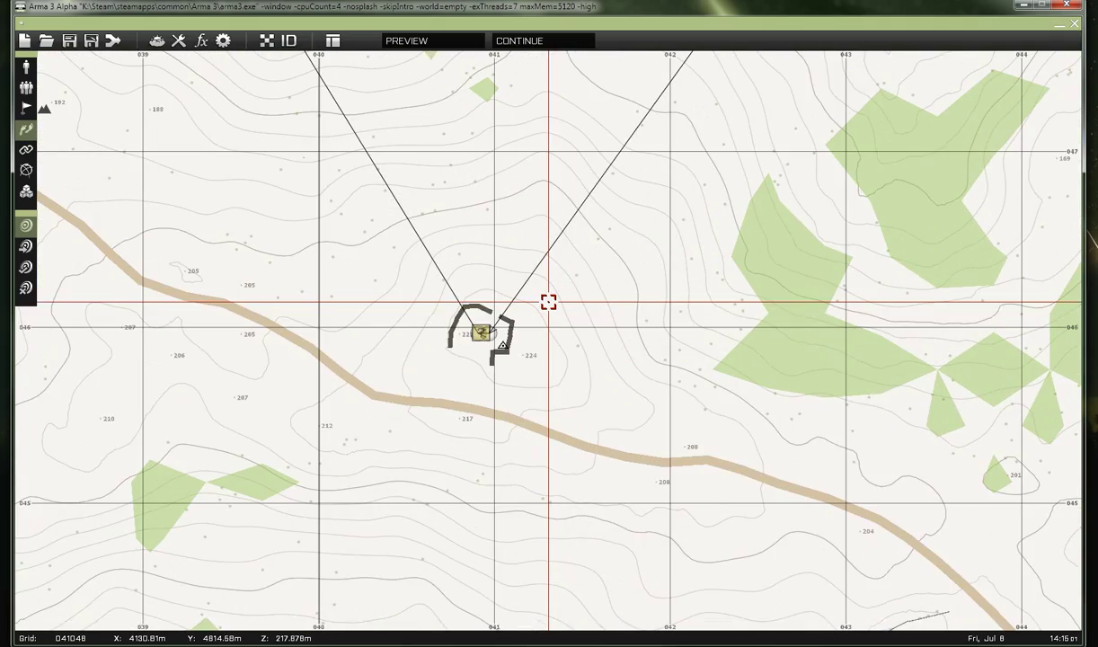
scroll(548, 302, "down", 4)
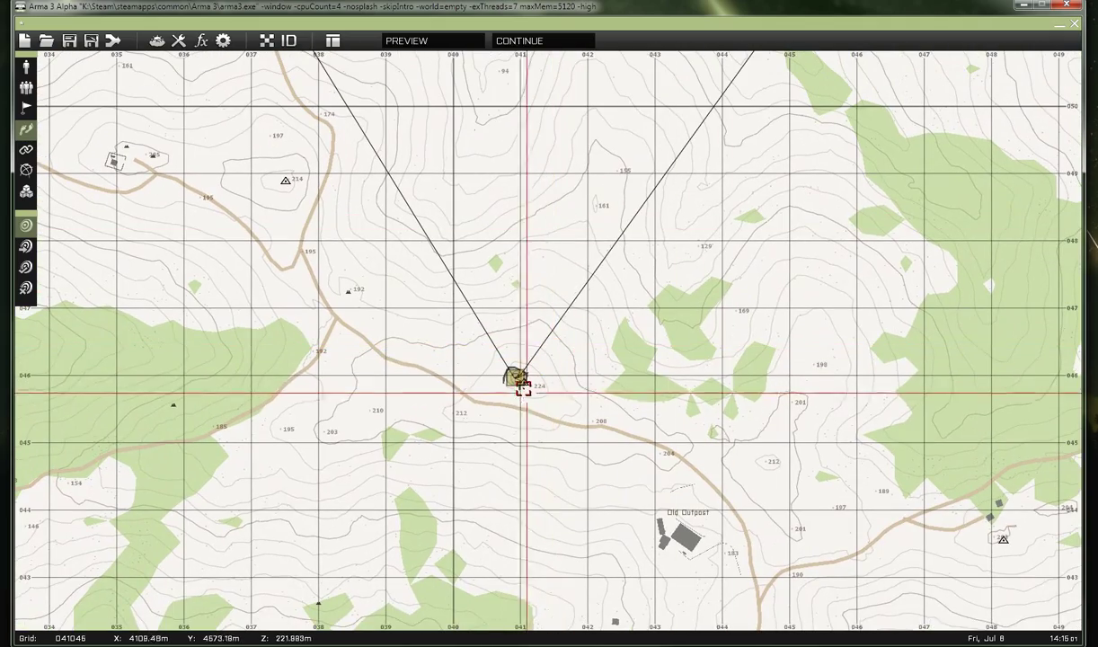
scroll(422, 311, "down", 3)
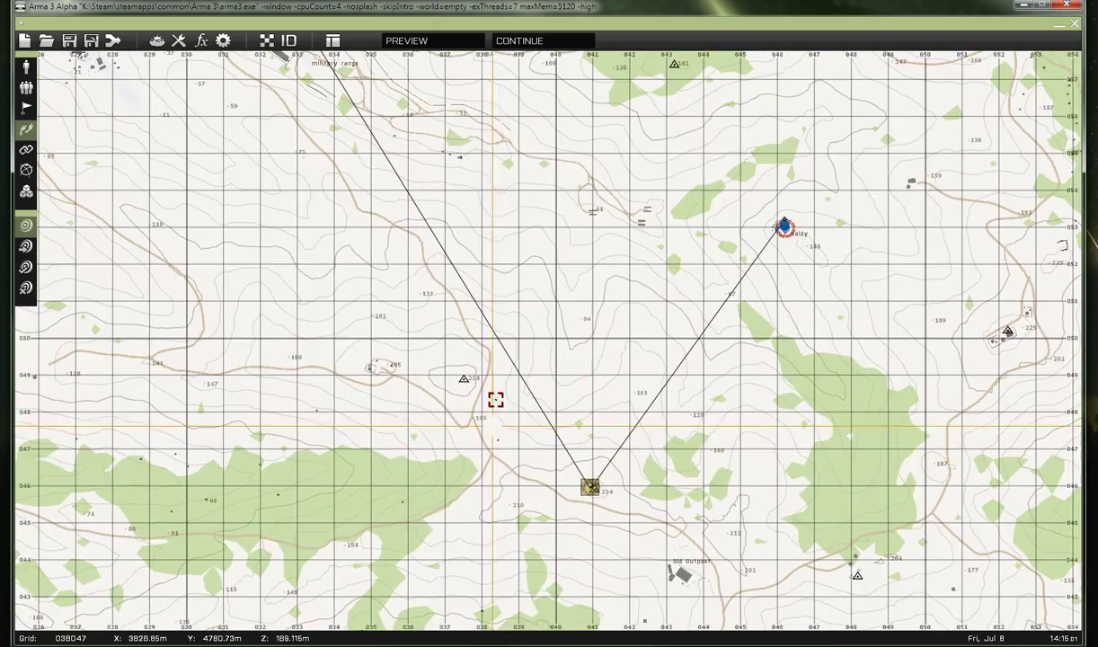
scroll(447, 317, "down", 3)
scroll(448, 363, "up", 4)
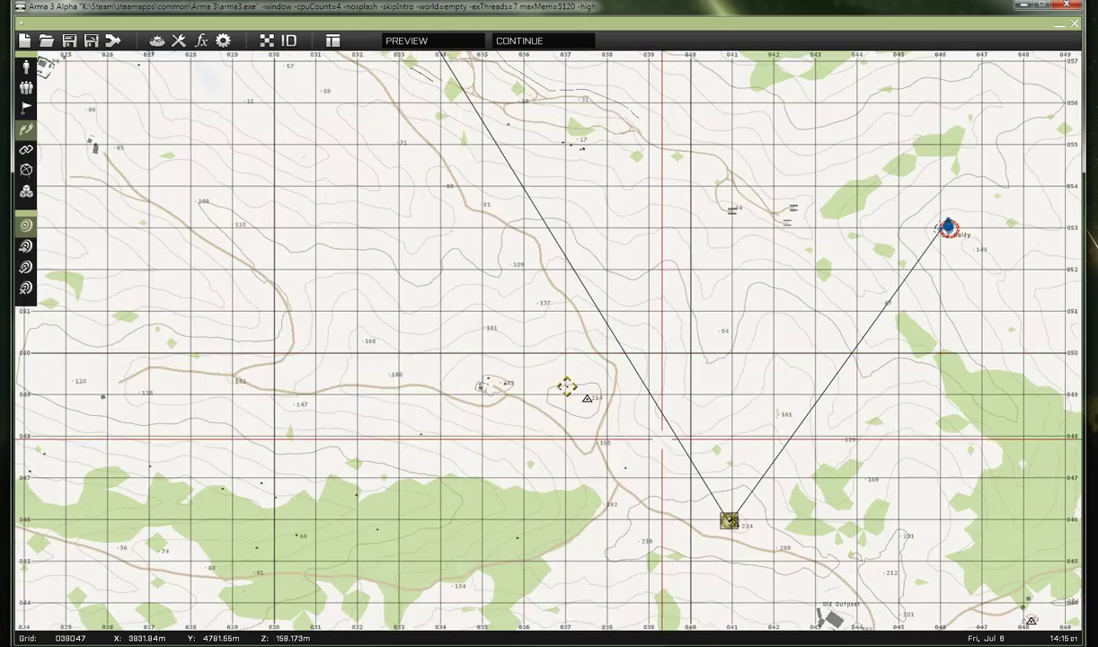
right_click_drag(662, 440, 379, 275)
scroll(456, 343, "up", 3)
scroll(378, 354, "up", 3)
right_click_drag(582, 378, 505, 393)
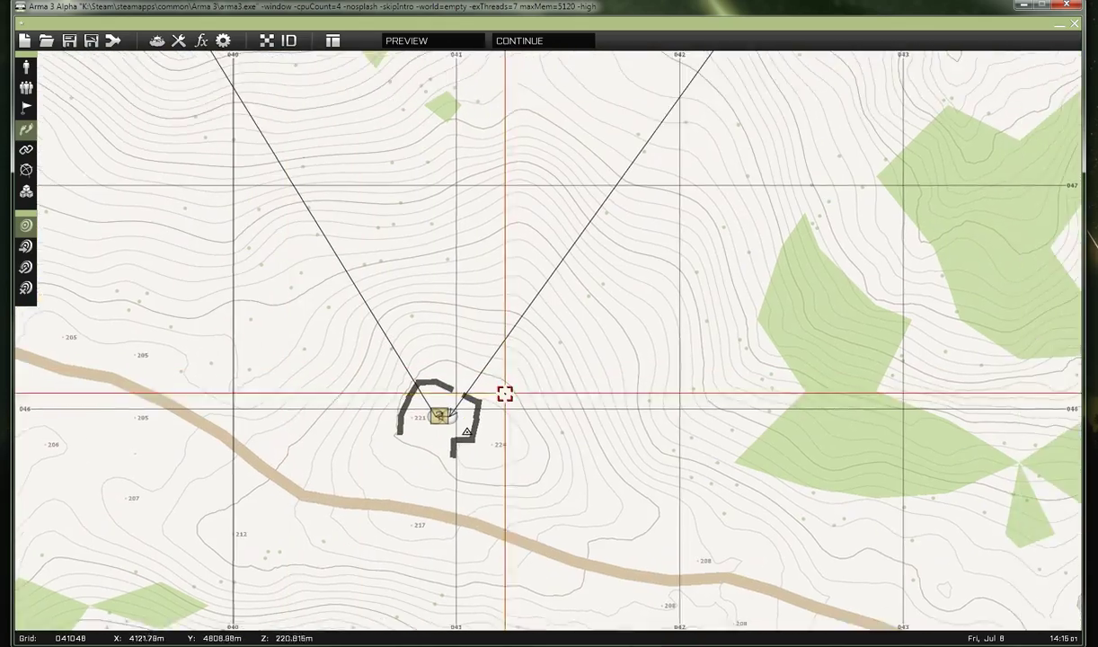
scroll(519, 375, "down", 3)
right_click_drag(562, 282, 428, 323)
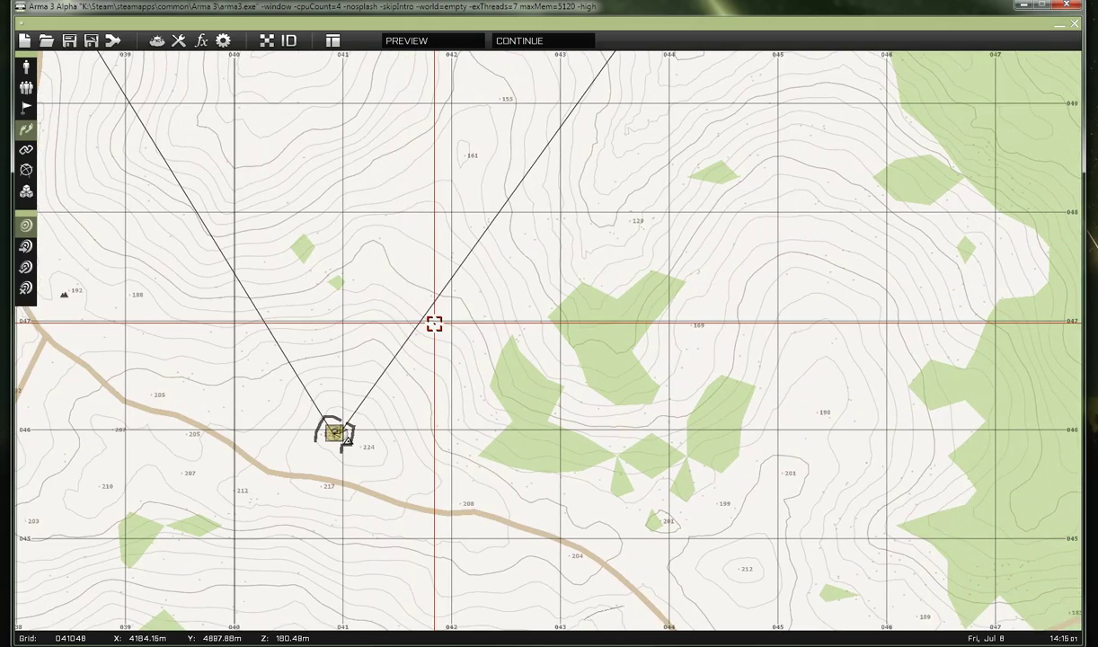
scroll(445, 324, "down", 3)
right_click_drag(547, 277, 473, 313)
right_click_drag(390, 404, 444, 329)
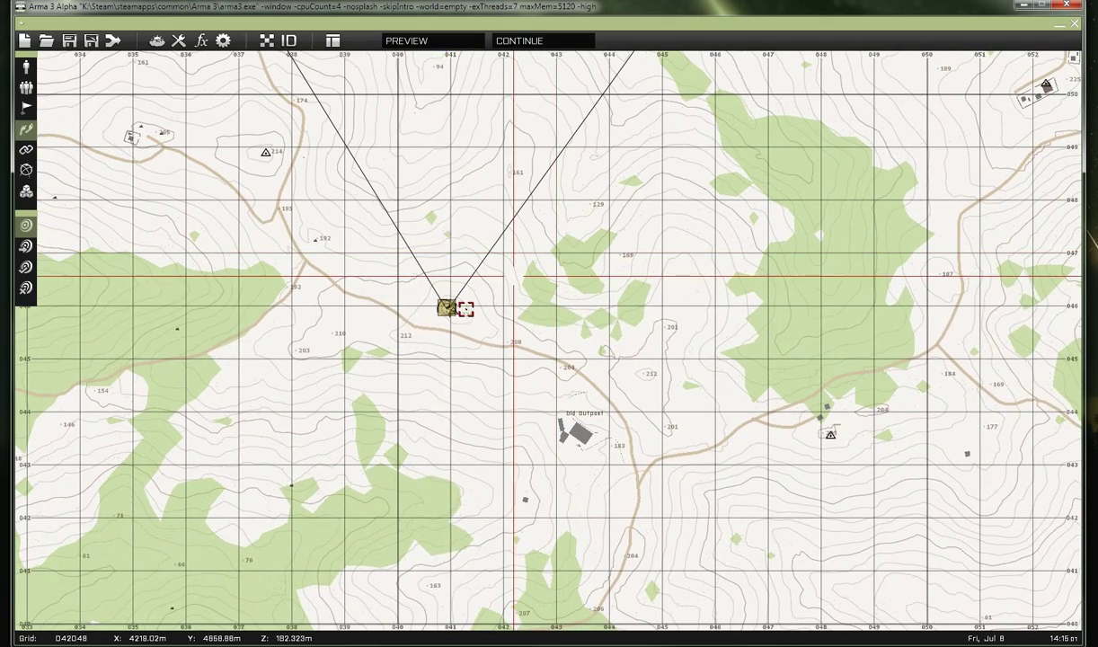
scroll(482, 348, "up", 3)
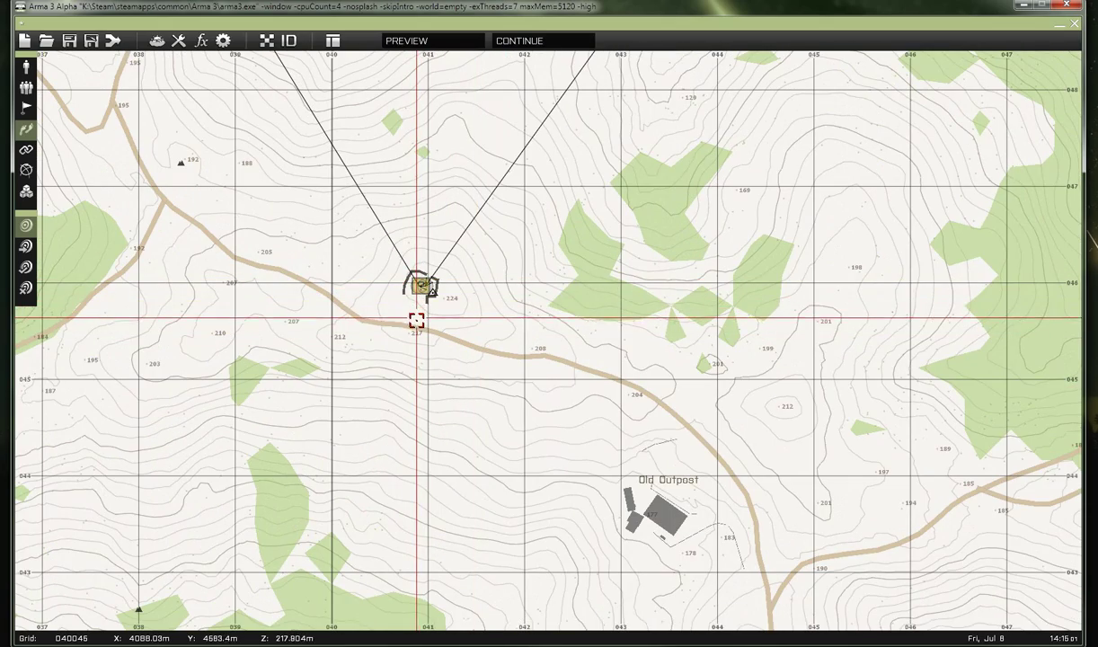
right_click_drag(688, 453, 545, 302)
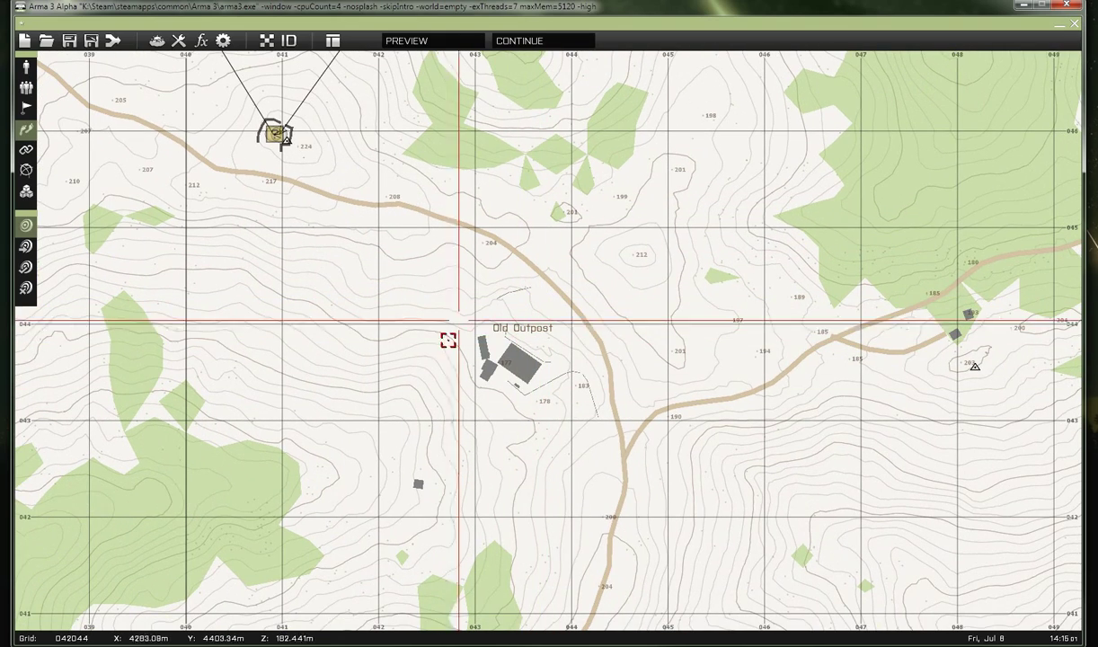
scroll(419, 335, "down", 5)
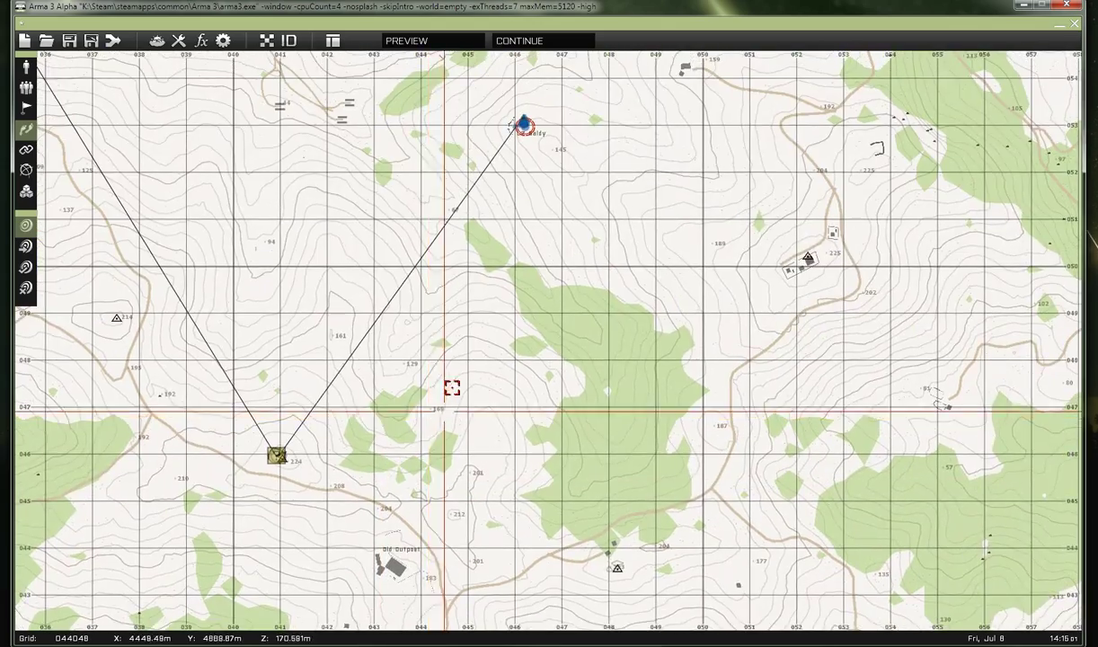
Move the whole four-man fire team from LZ Baldy into the hilltop compound, just south of the invisible helipad.
scroll(513, 260, "up", 8)
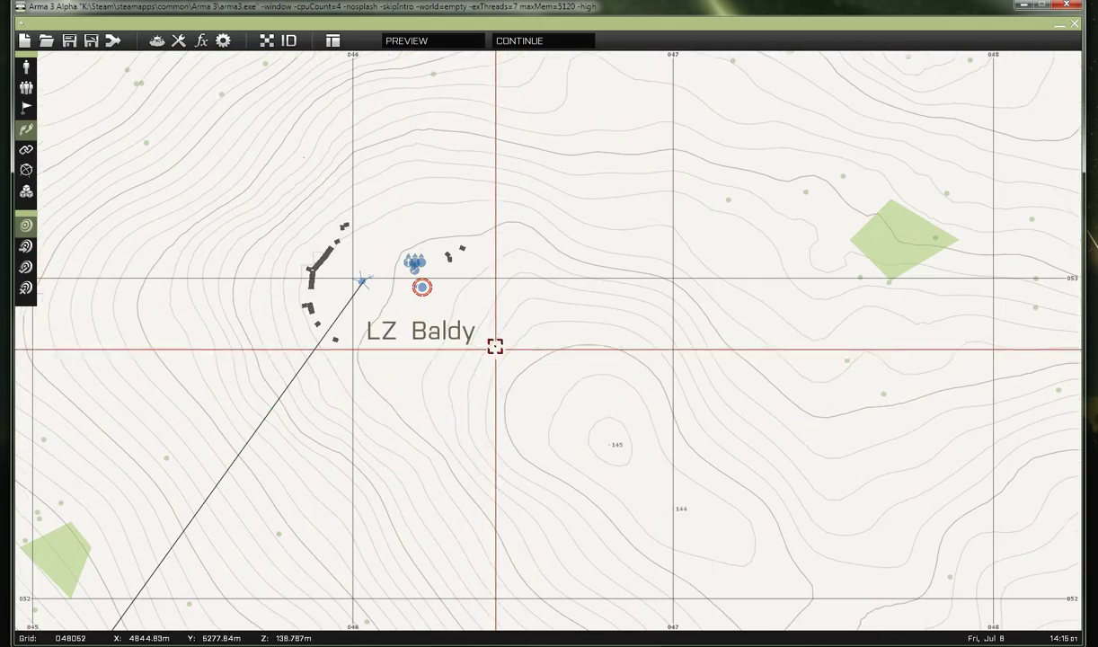
scroll(465, 331, "up", 4)
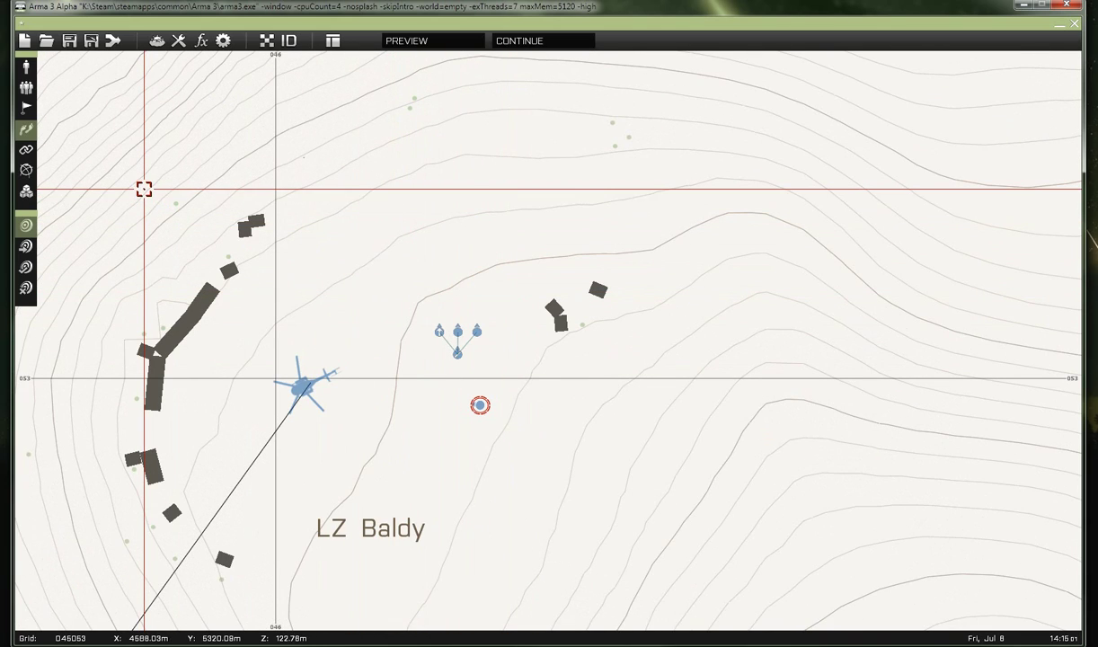
left_click_drag(414, 308, 470, 364)
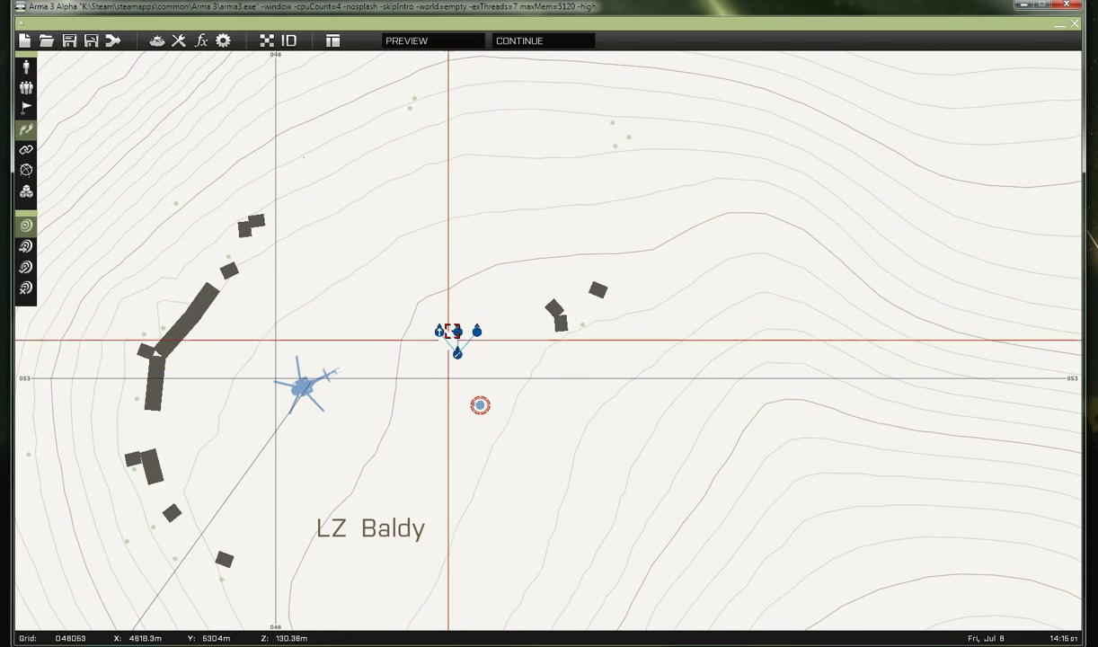
left_click(26, 67)
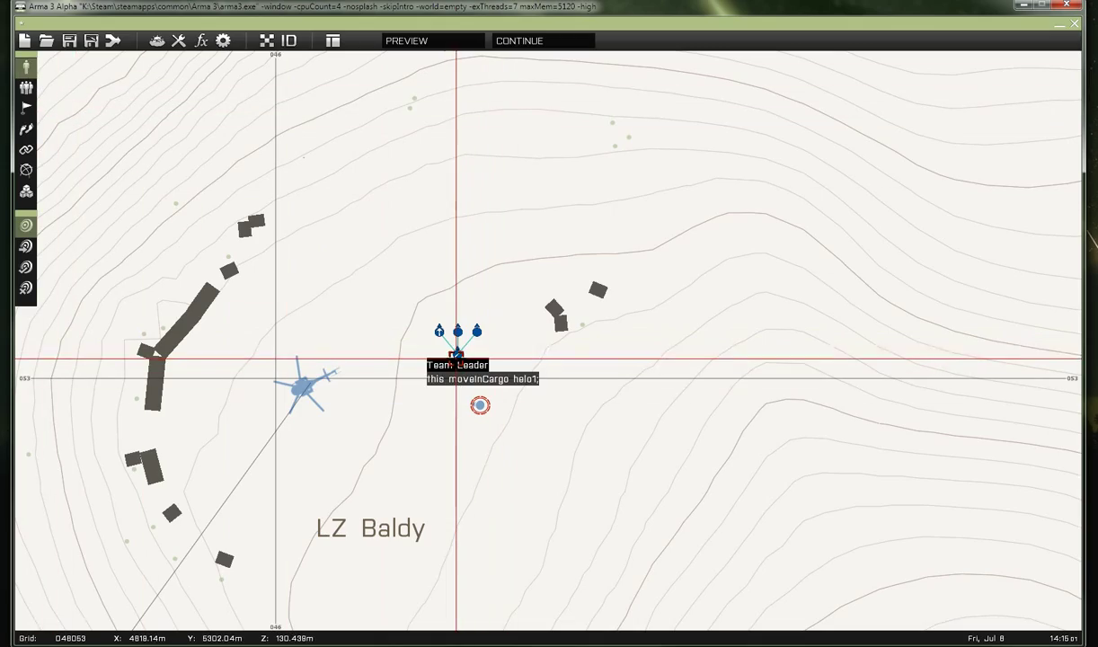
scroll(431, 383, "down", 5)
left_click_drag(425, 380, 373, 532)
right_click_drag(373, 532, 706, 196)
left_click_drag(707, 195, 350, 589)
right_click_drag(350, 588, 661, 176)
scroll(573, 307, "down", 4)
left_click_drag(670, 162, 385, 420)
scroll(612, 252, "up", 5)
scroll(588, 271, "up", 4)
right_click_drag(492, 469, 480, 370)
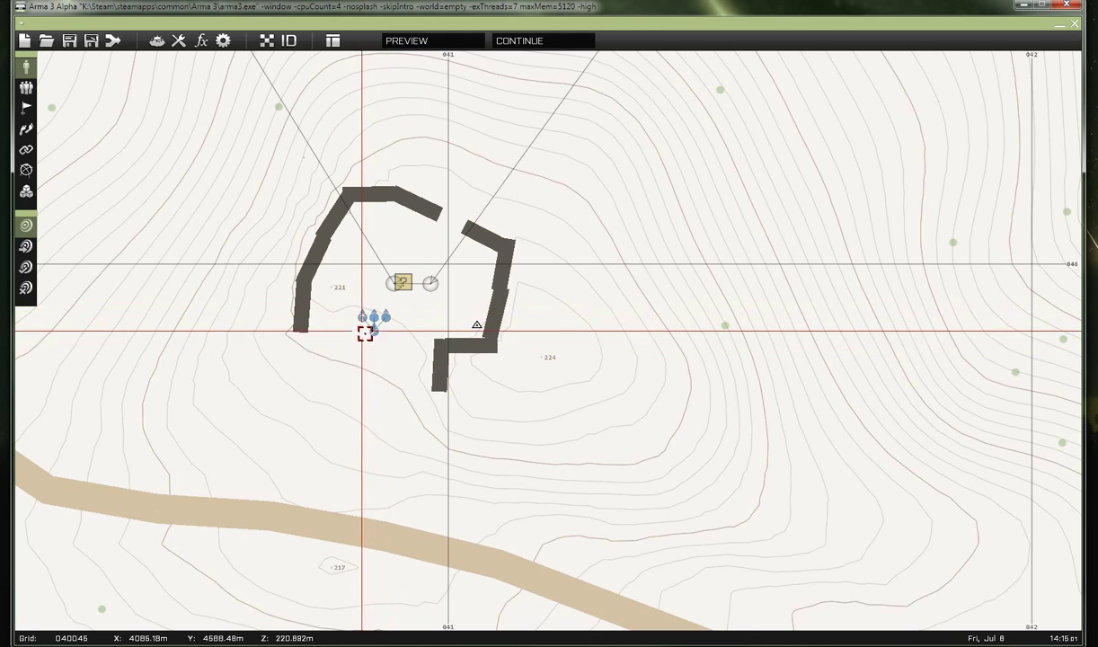
scroll(374, 329, "down", 5)
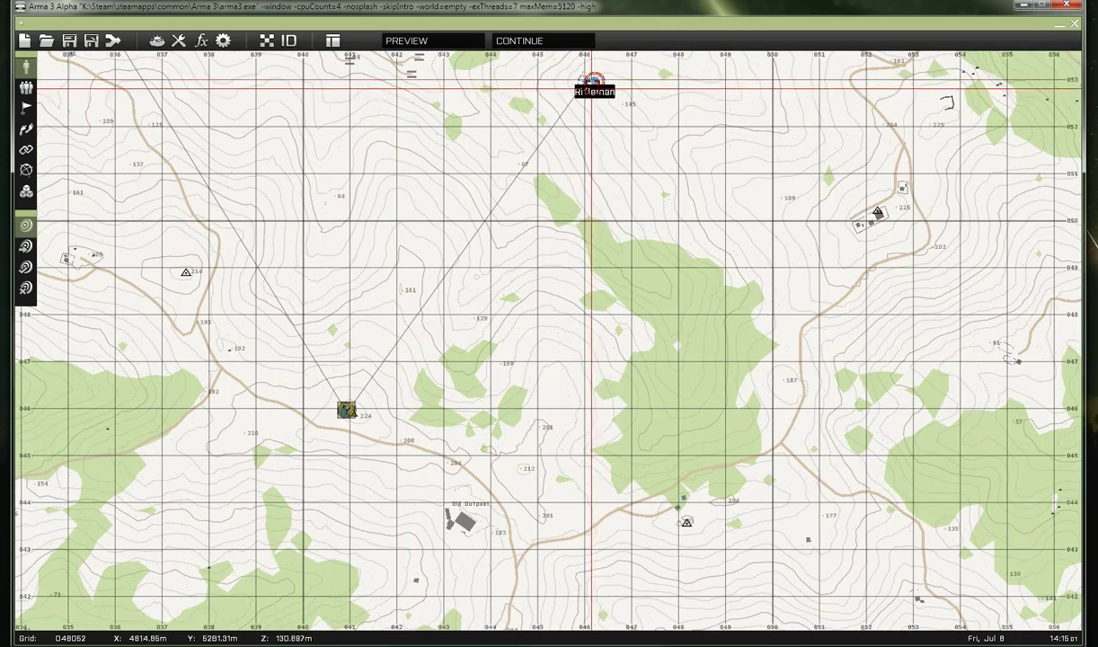
Add a MOVE waypoint for the fire team on the road just south of the hilltop compound, setting its speed to Limited and changing its behavior.
right_click_drag(412, 410, 468, 362)
scroll(467, 362, "up", 5)
scroll(469, 303, "up", 2)
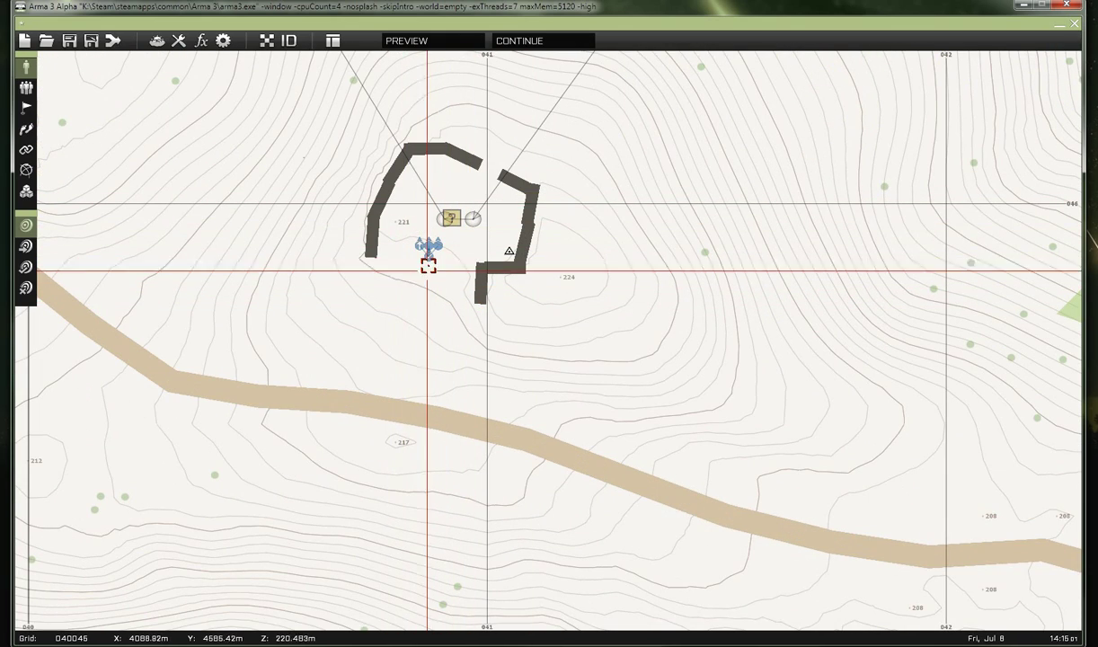
left_click(25, 133)
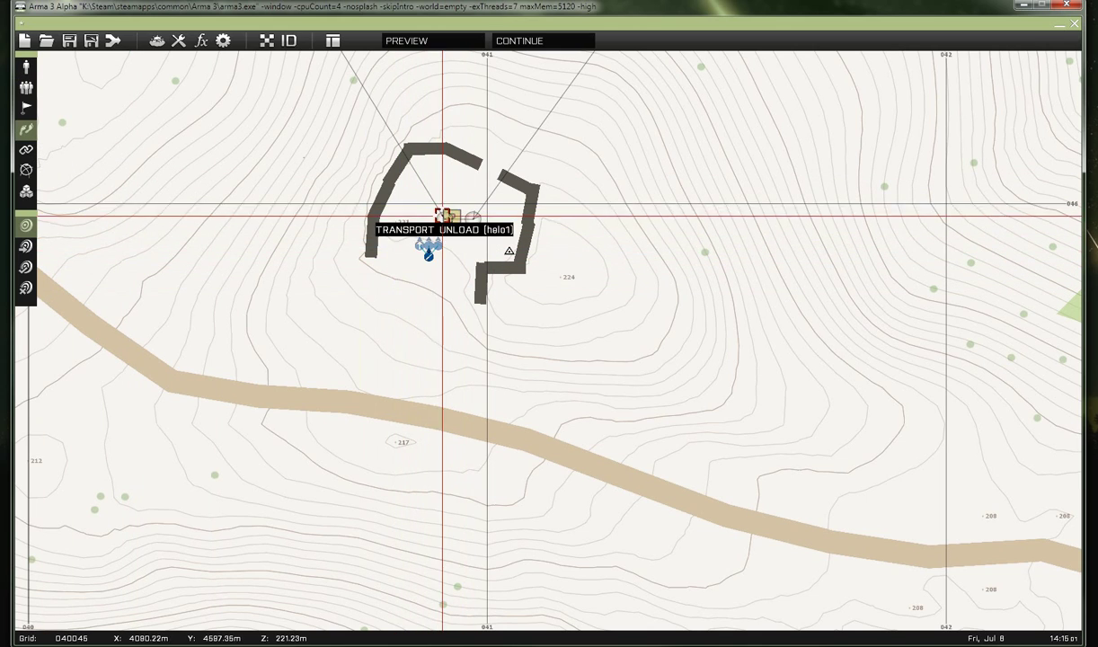
scroll(448, 313, "down", 2)
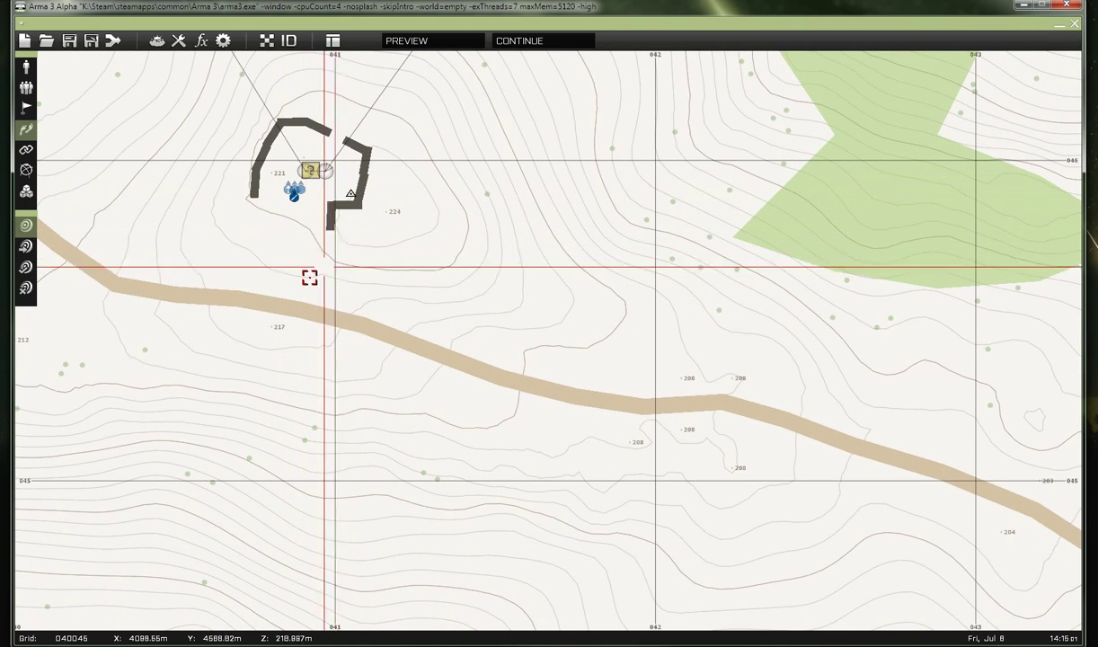
double_click(265, 302)
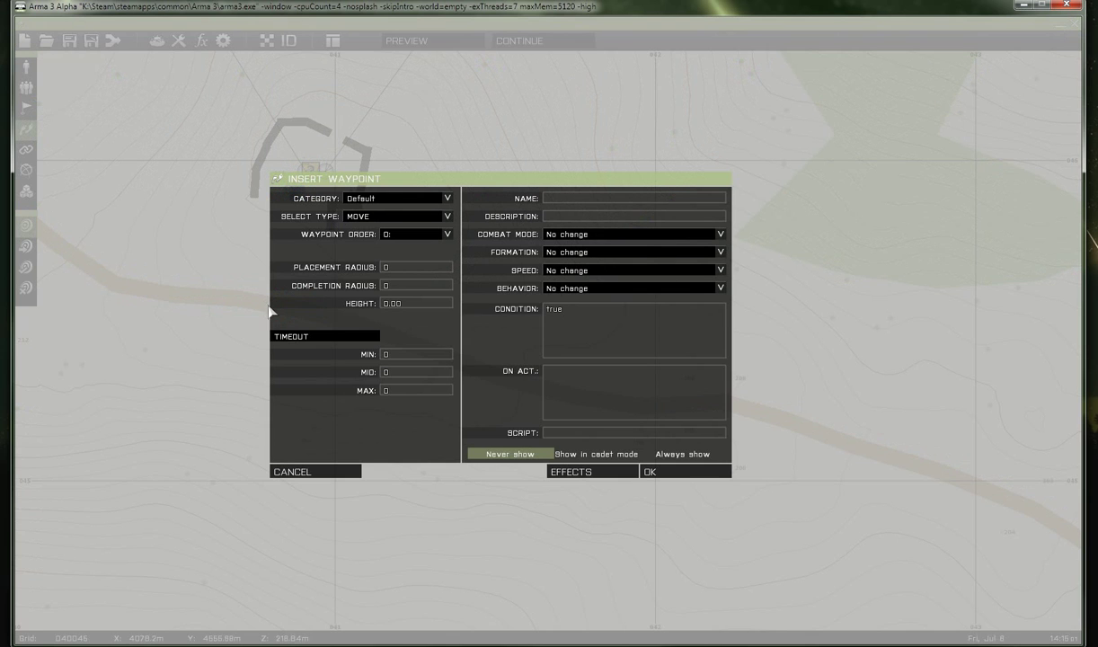
left_click(586, 270)
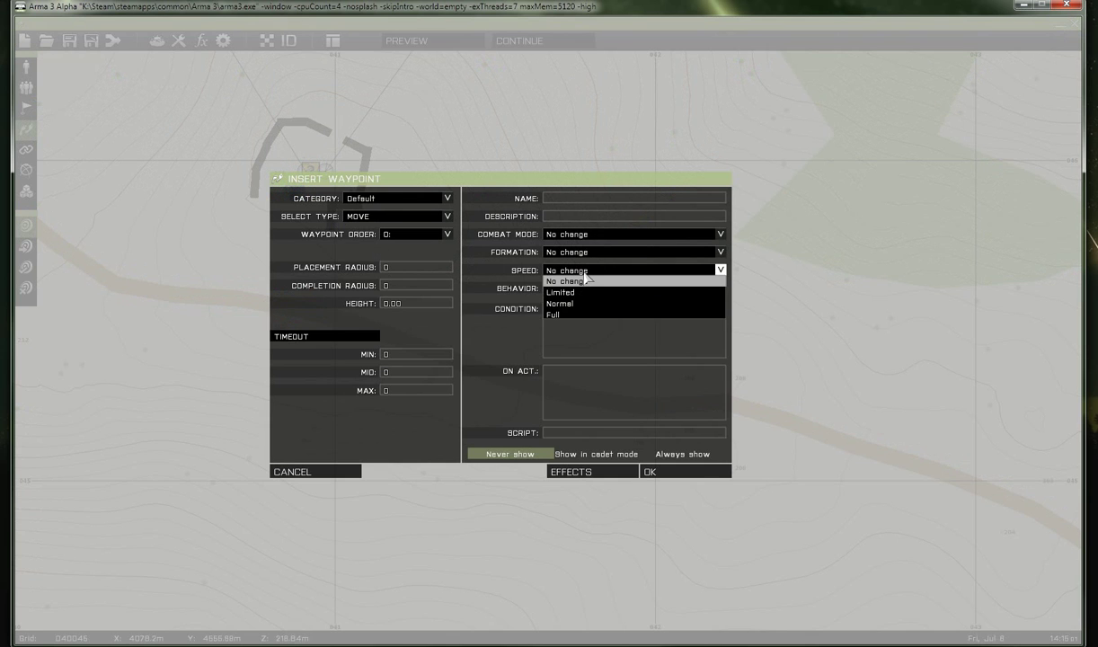
left_click(570, 293)
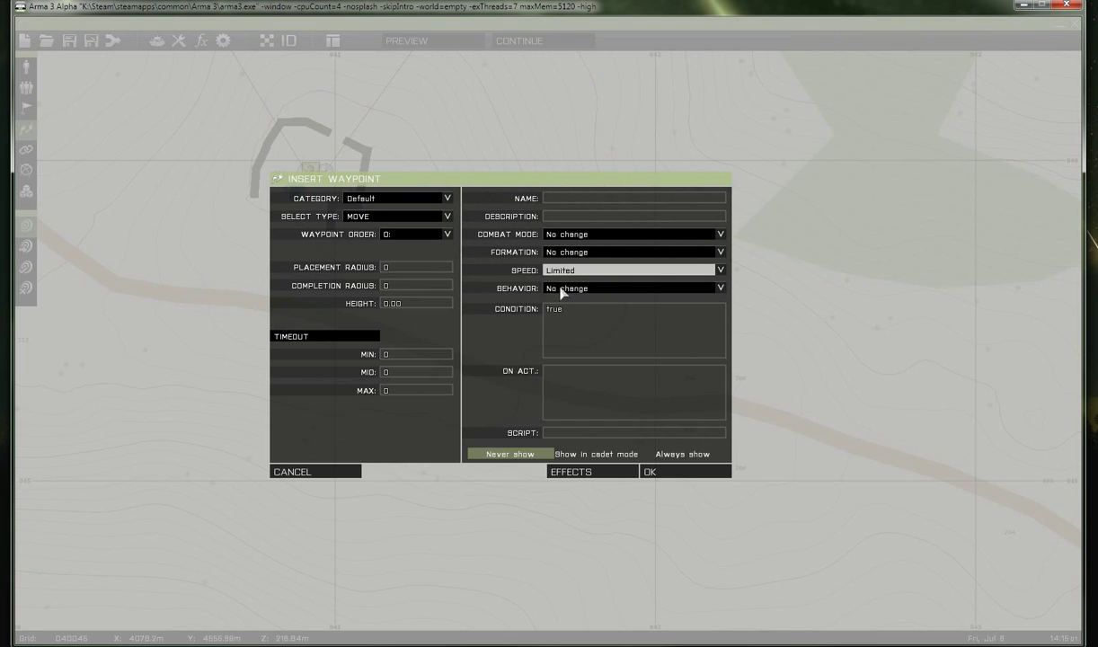
left_click(562, 287)
left_click(557, 321)
left_click(651, 473)
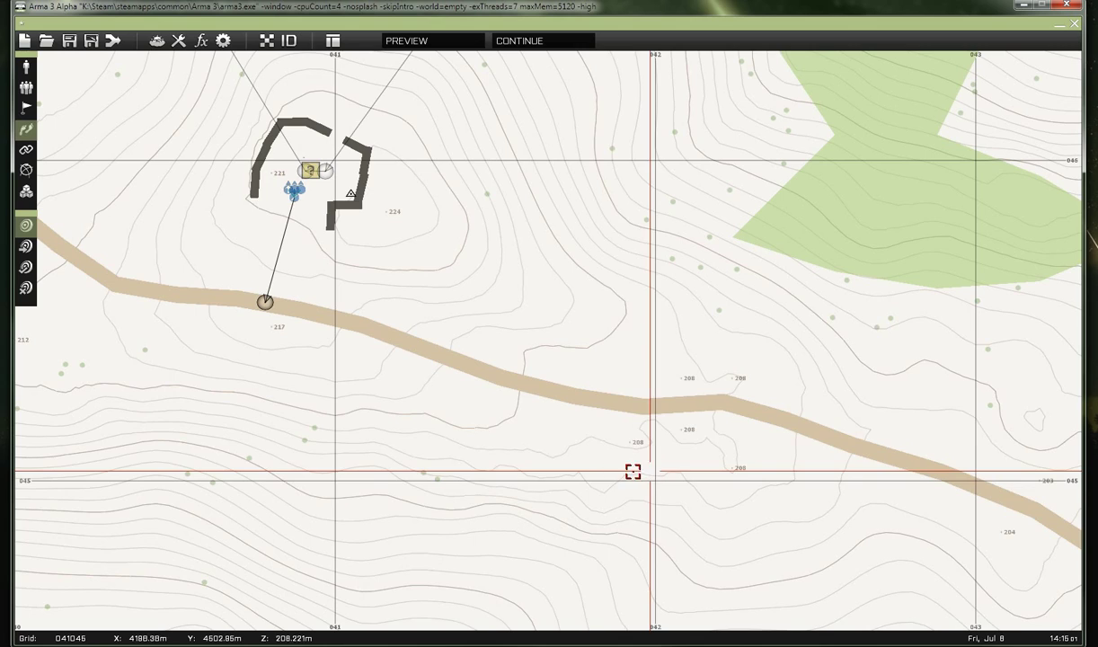
Add three more default MOVE waypoints for the fire team, spaced southeast along the road to just northeast of the Old Outpost.
scroll(557, 436, "down", 3)
right_click_drag(519, 407, 367, 312)
double_click(379, 306)
key("Return")
double_click(628, 363)
key("Return")
right_click_drag(667, 411, 503, 289)
double_click(487, 276)
key("Return")
Add a SEEK AND DESTROY waypoint for the fire team at the Old Outpost with a placement radius of 100.
double_click(375, 402)
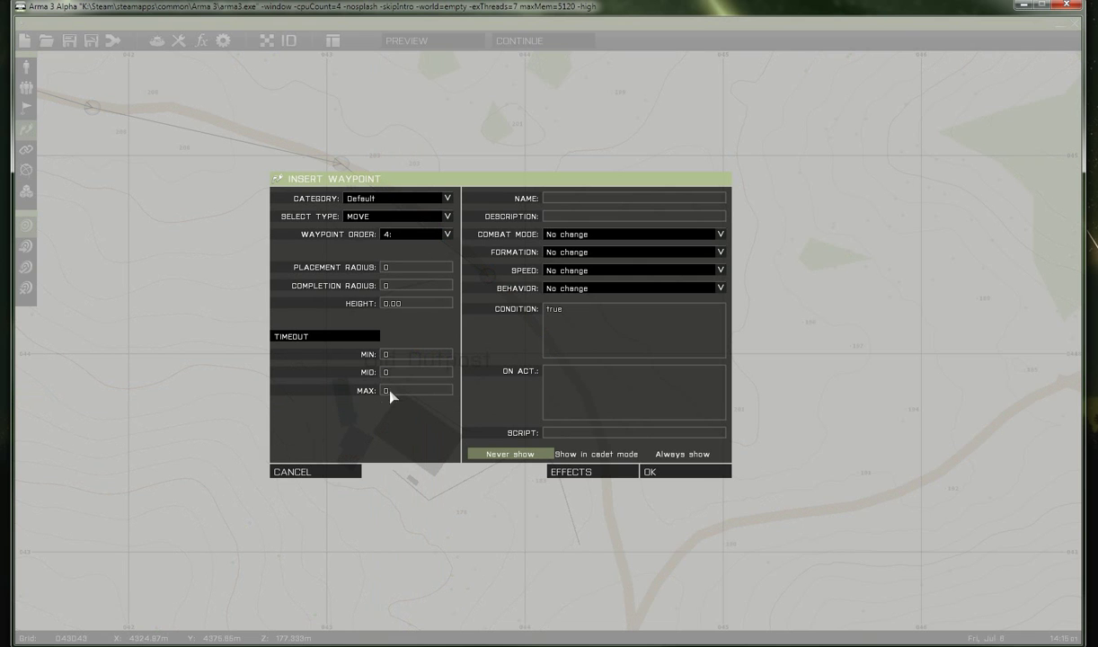
left_click(386, 268)
left_click(368, 221)
left_click(391, 261)
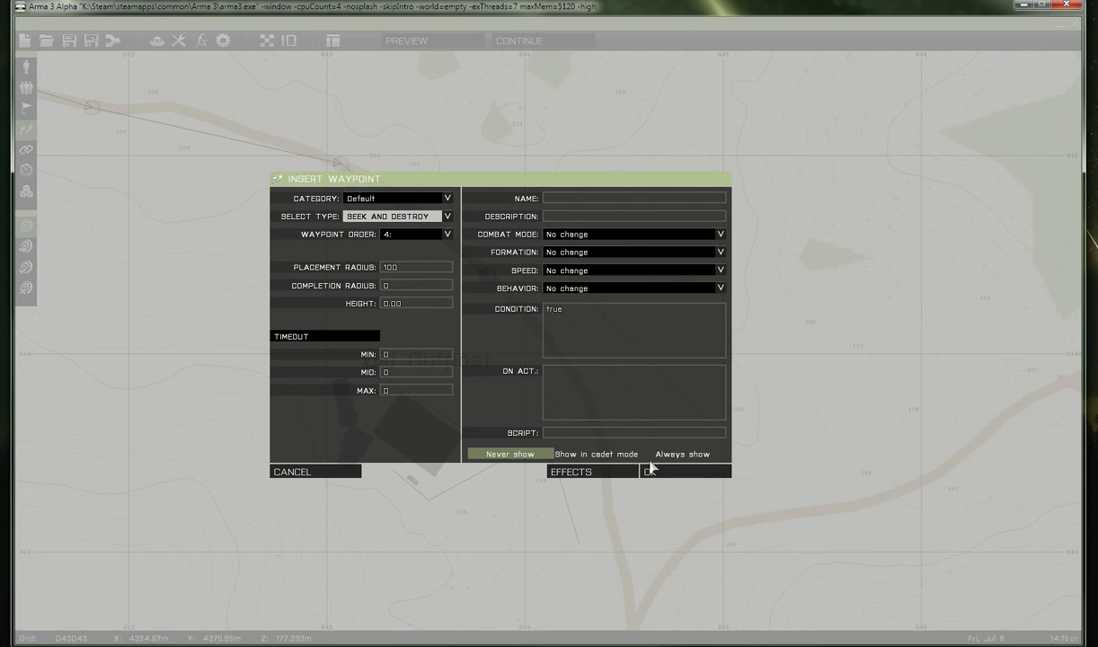
left_click(660, 474)
Set the SEEK AND DESTROY waypoint's placement radius to 60 and move it slightly south among the Old Outpost buildings.
double_click(376, 403)
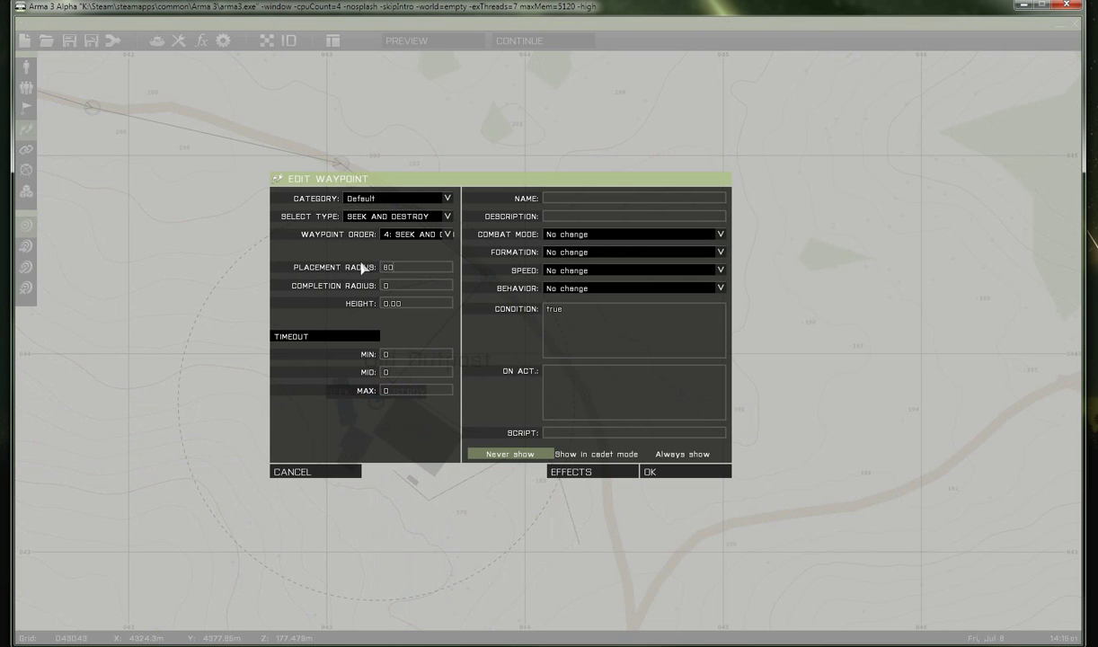
key("Escape")
left_click_drag(380, 397, 383, 440)
Examine the fire team's waypoint route from the compound to the Old Outpost alongside helo1's flight path.
scroll(236, 274, "down", 3)
right_click_drag(216, 282, 425, 320)
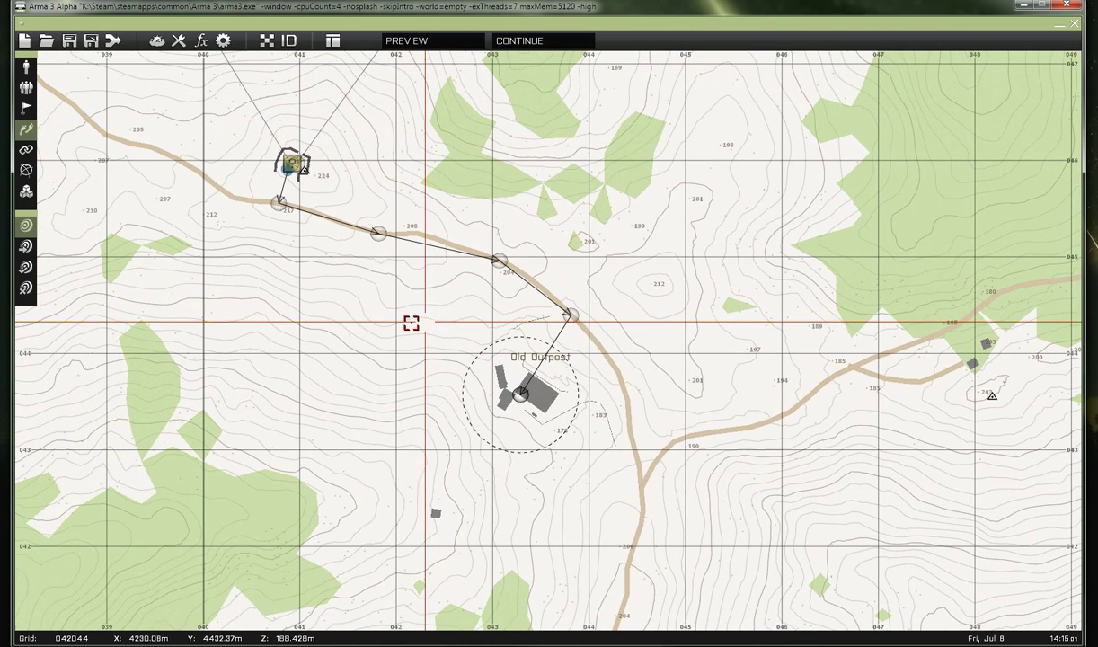
right_click_drag(333, 294, 395, 385)
scroll(368, 301, "down", 3)
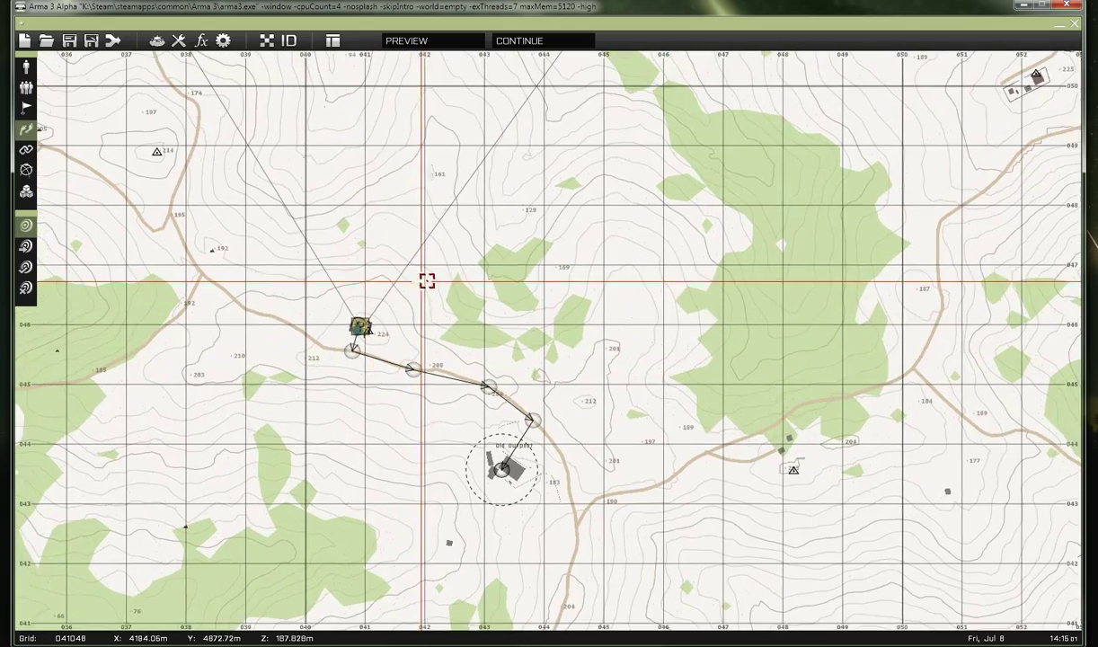
scroll(432, 279, "down", 3)
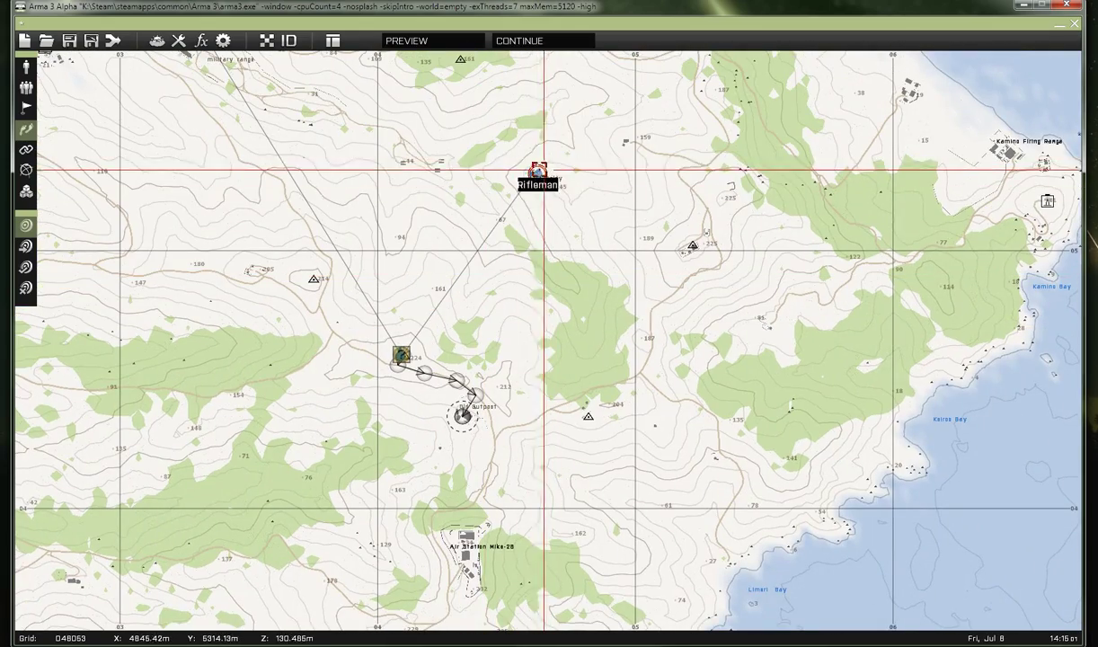
scroll(400, 387, "up", 3)
scroll(474, 228, "up", 4)
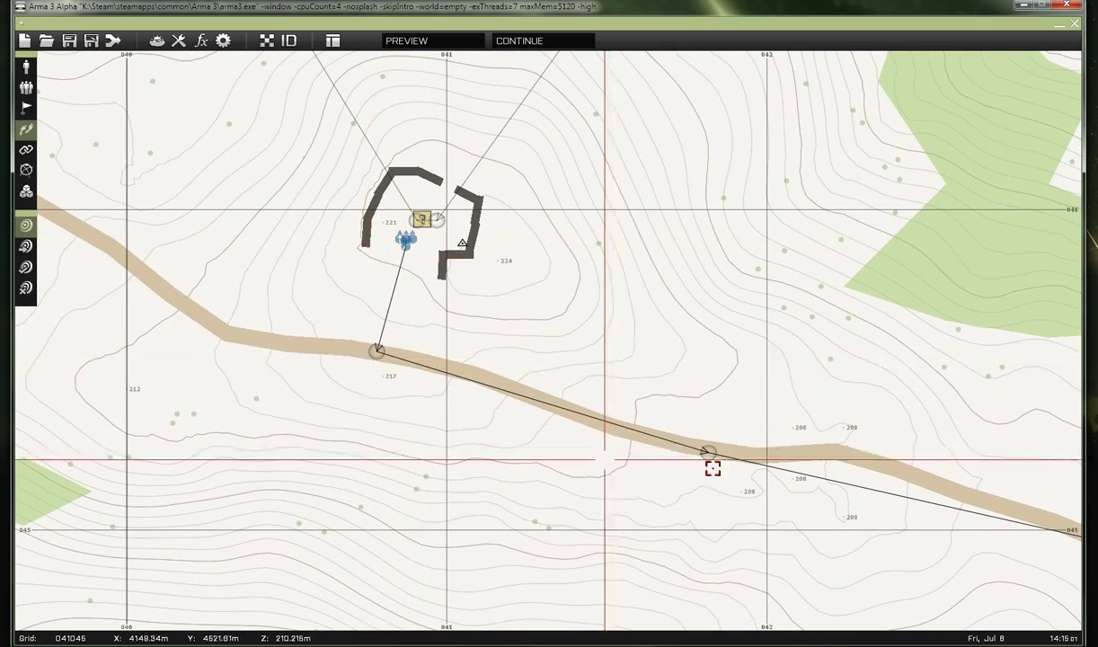
scroll(747, 469, "down", 2)
right_click_drag(630, 373, 474, 255)
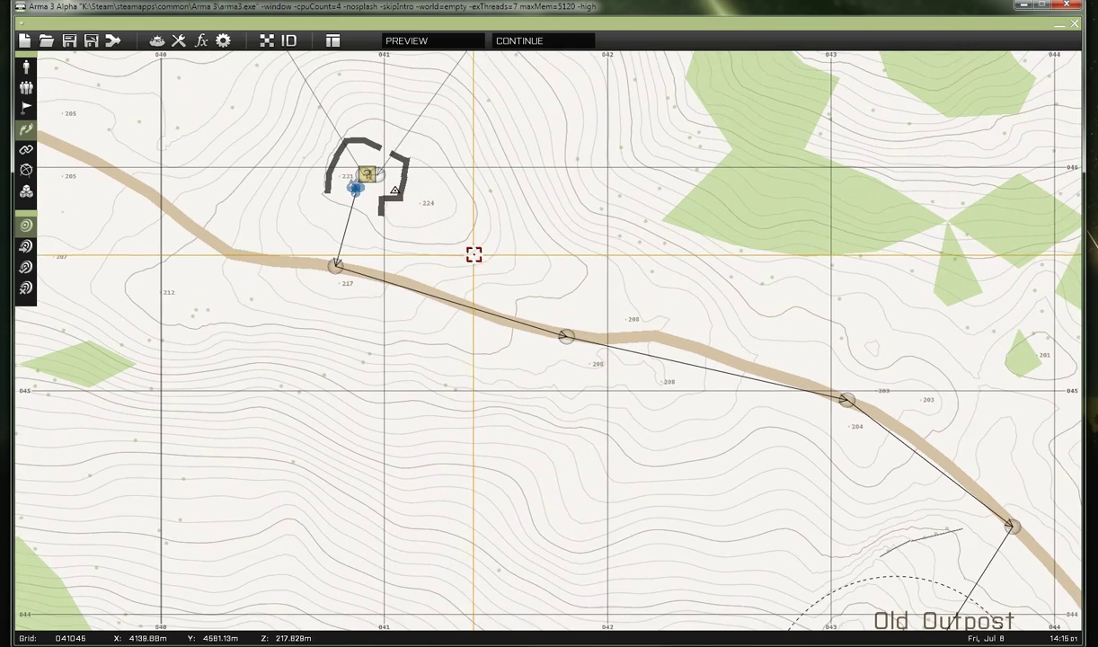
Preview the mission and watch the fire team set off from the compound in third-person view.
left_click(407, 41)
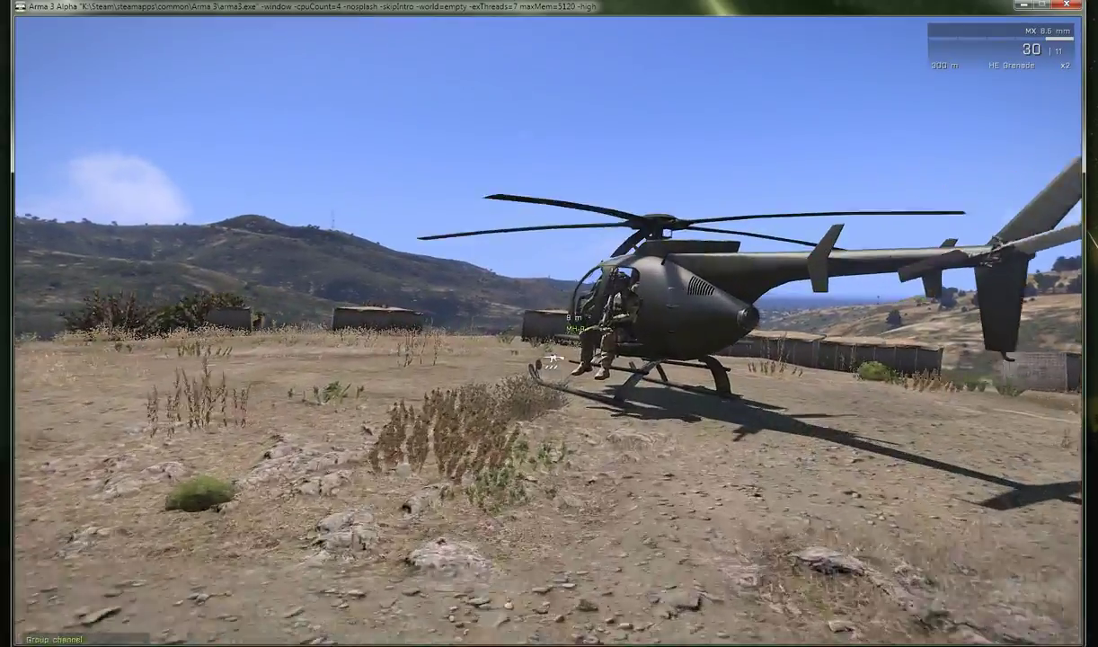
key("w")
scroll(549, 330, "down", 2)
scroll(549, 330, "up", 2)
middle_click(549, 329)
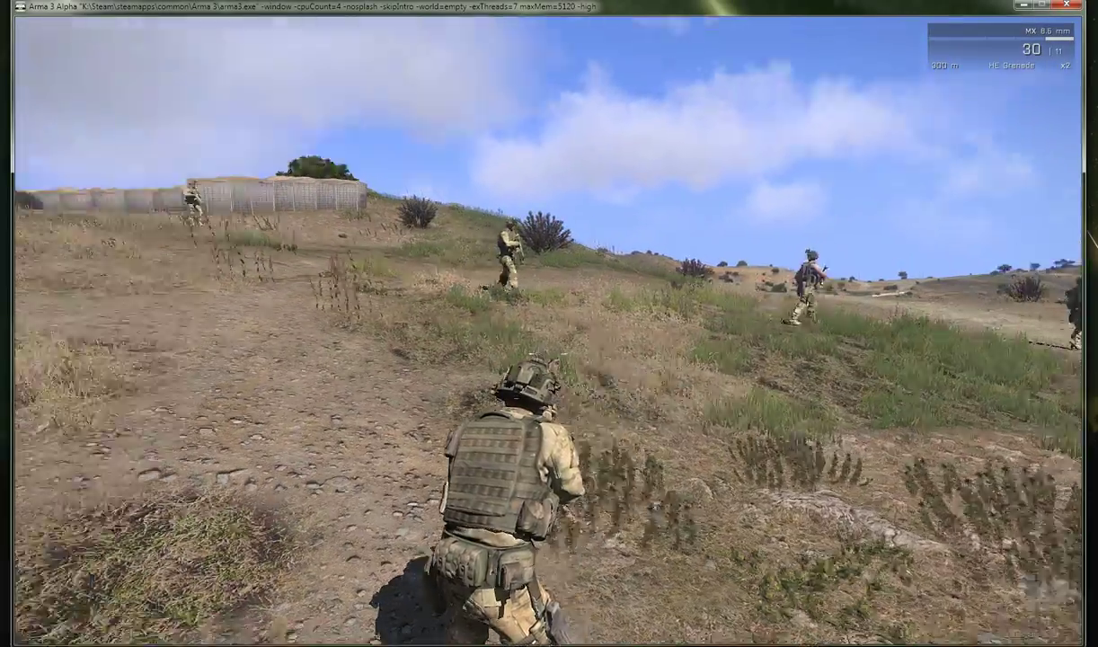
Follow the fire team along the road toward the Old Outpost, look back toward the compound and return to first-person view.
key("w")
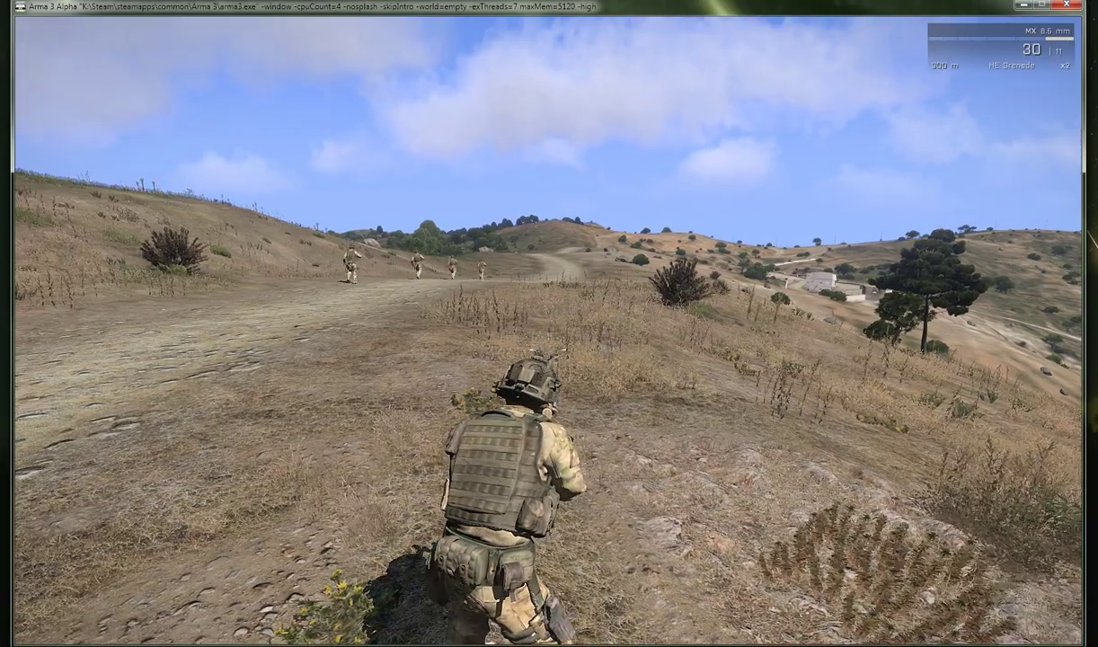
key("w")
key("a")
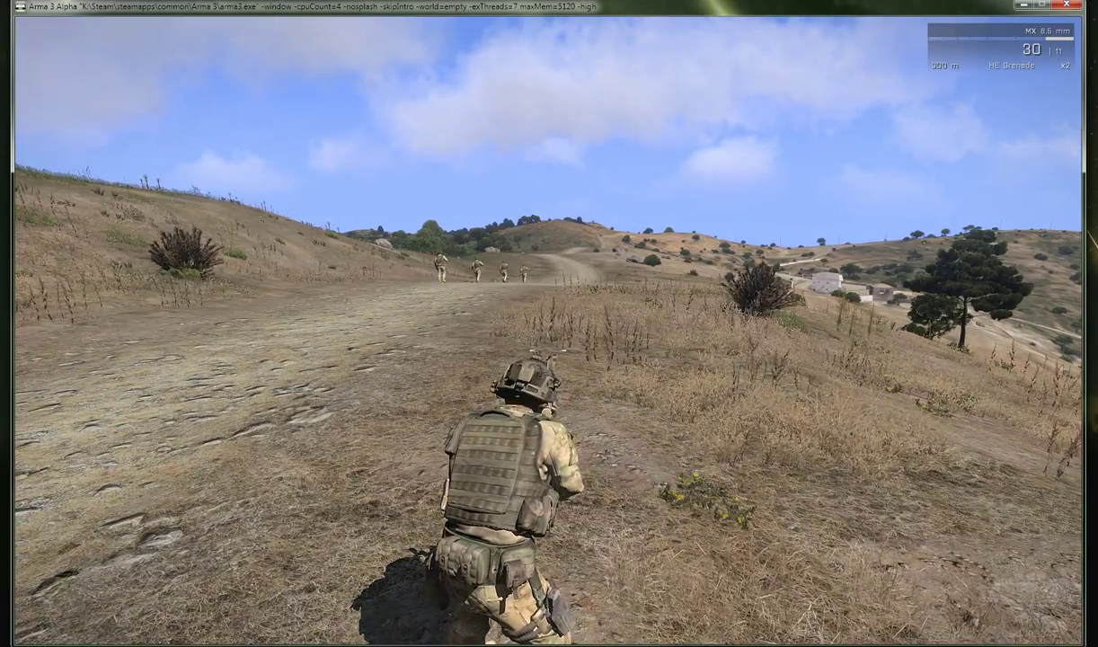
key("s")
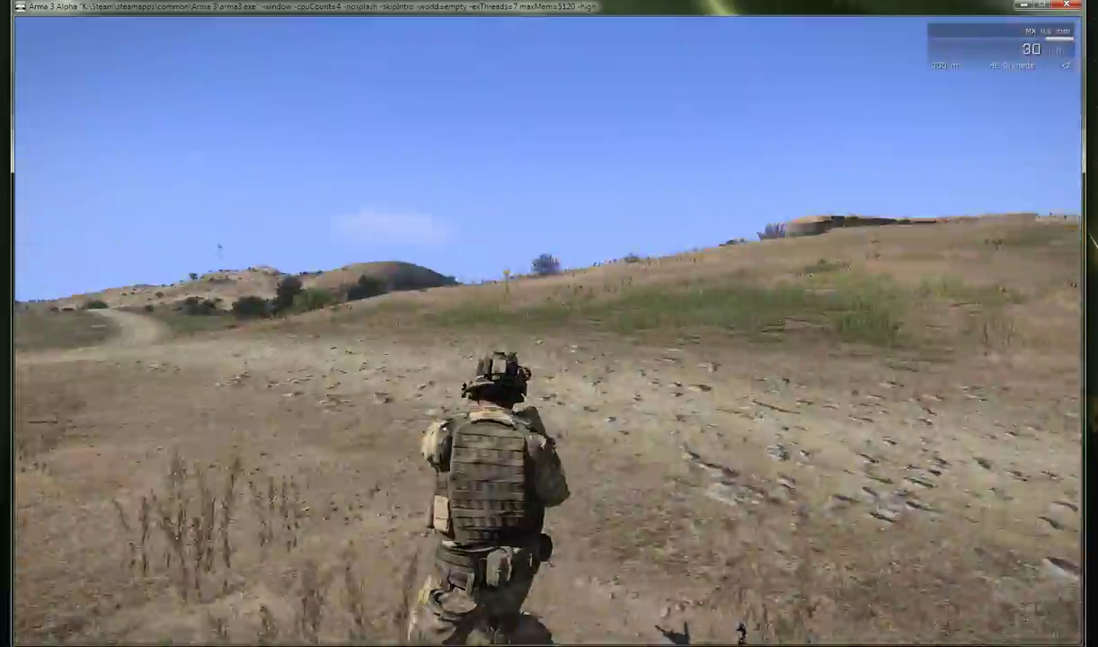
key("w")
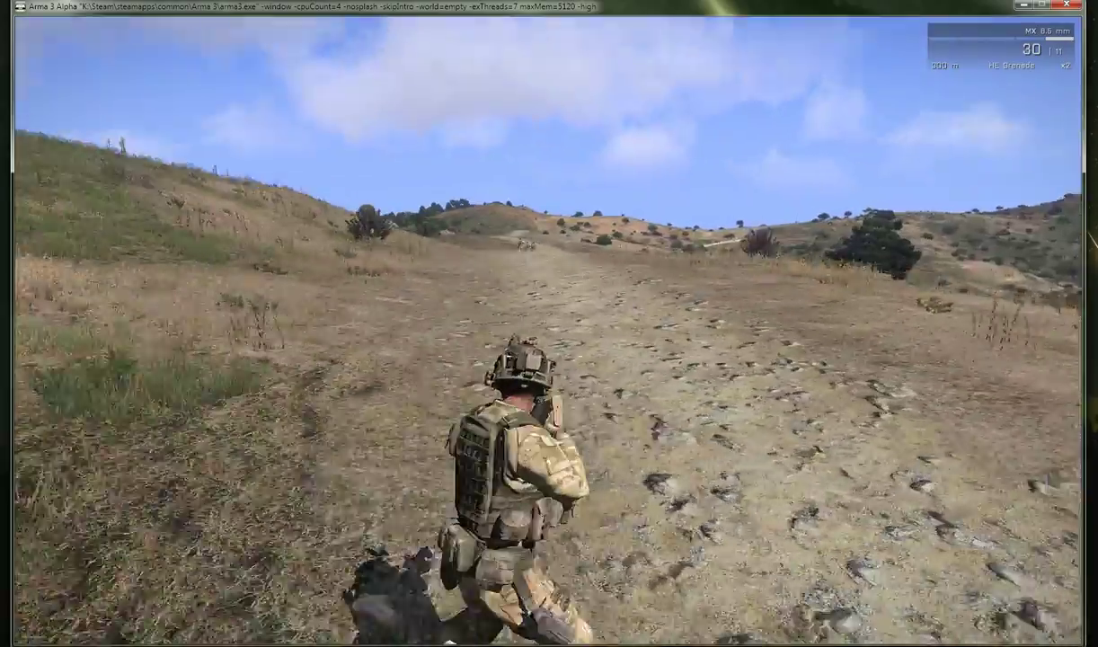
key("w")
key("d")
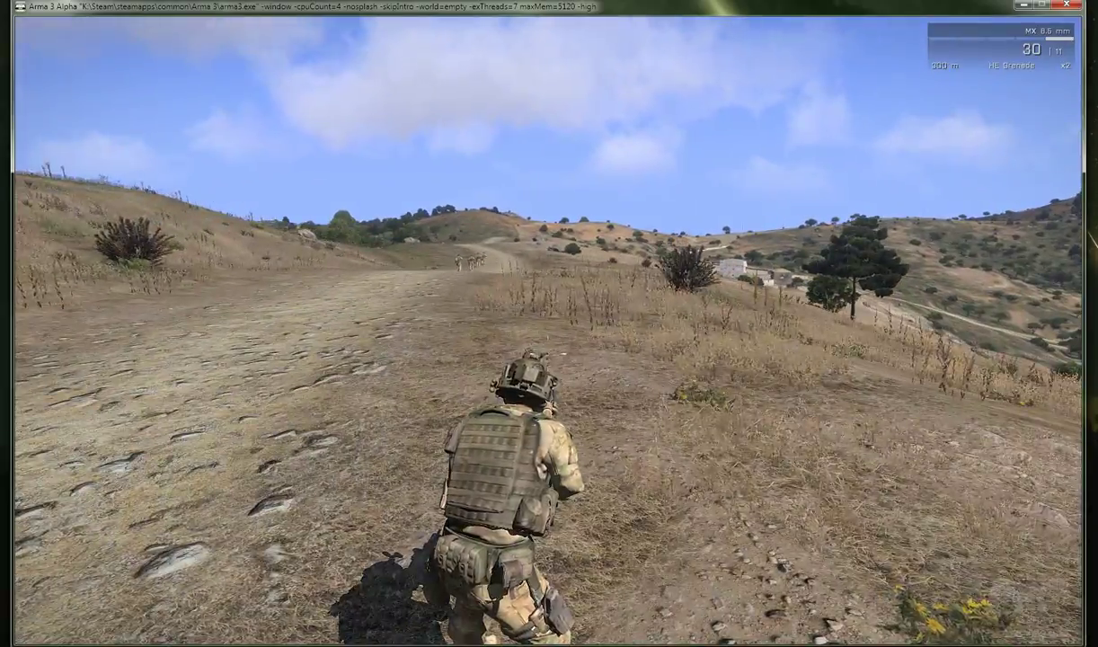
key("KP_Enter")
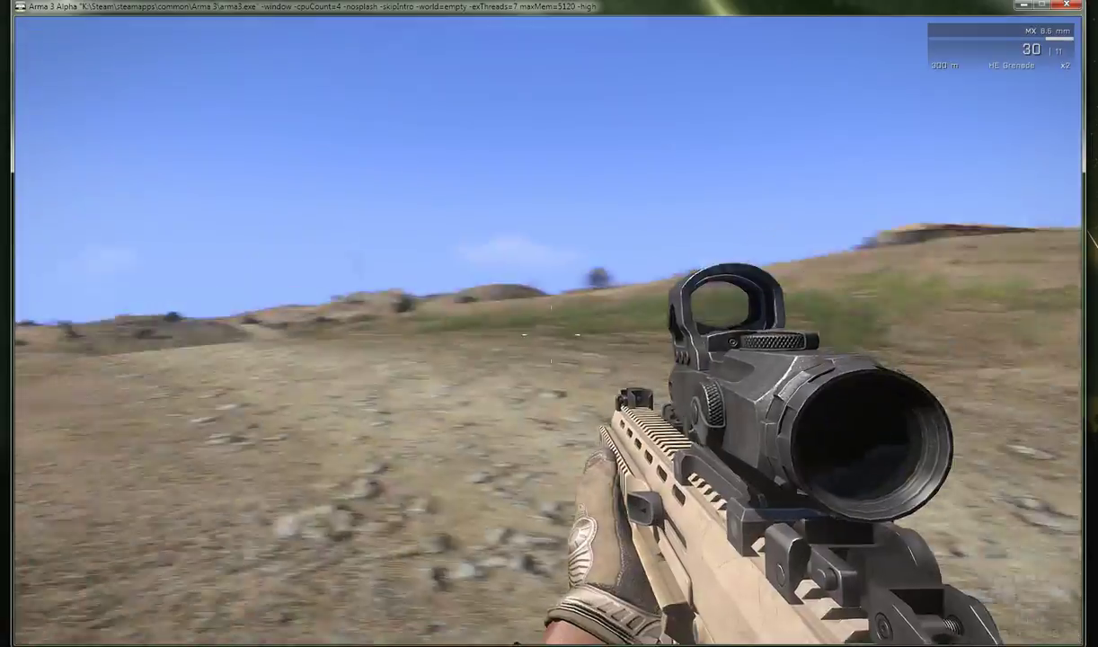